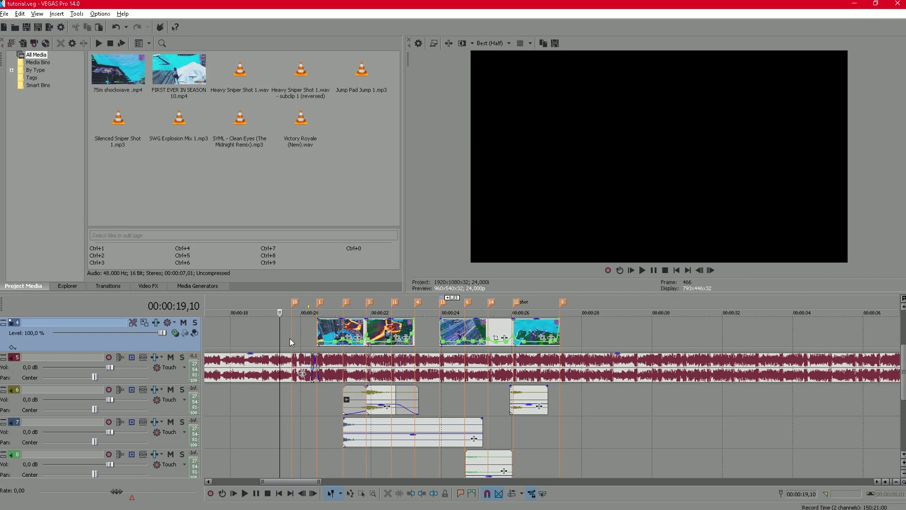
Step: Play the timeline from 00:00:19,22 through the gameplay clips to review the existing edit
click(305, 331)
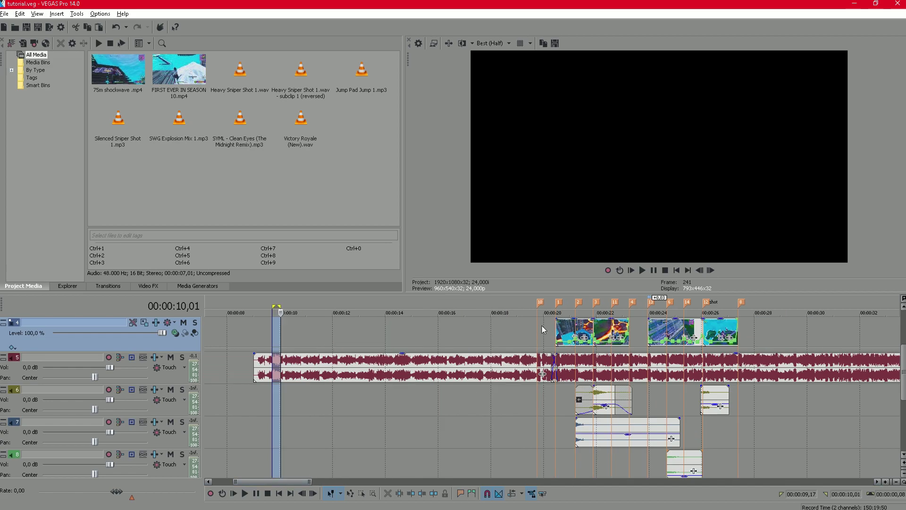
click(542, 326)
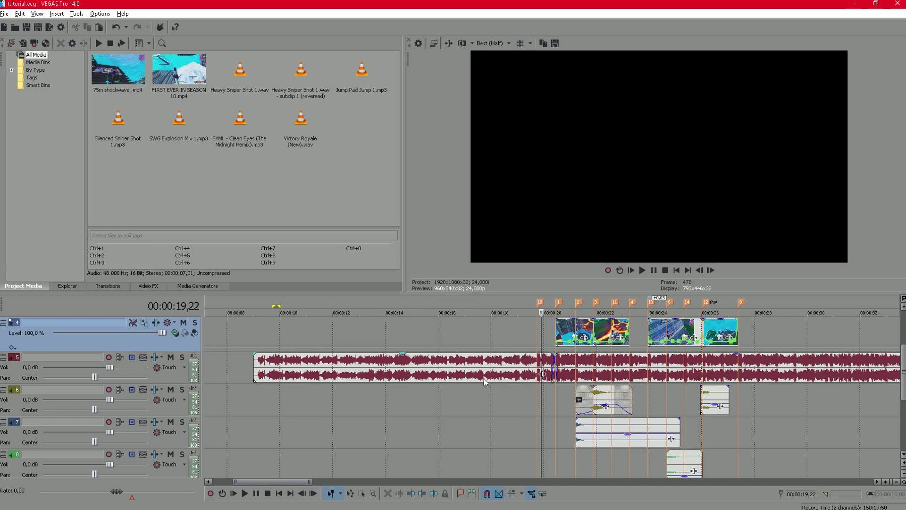
mouse_move(296, 481)
mouse_down()
mouse_move(307, 474)
mouse_move(295, 483)
mouse_up()
scroll(445, 387, up, 1)
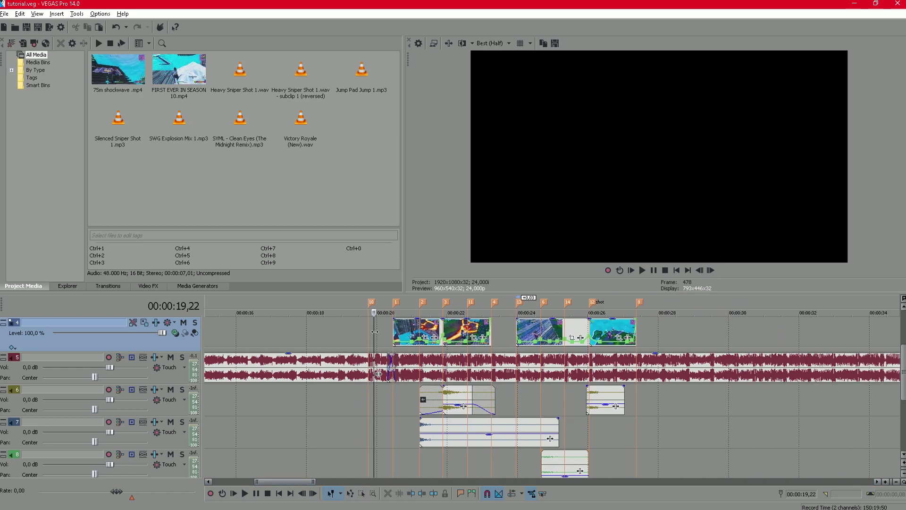
key(space)
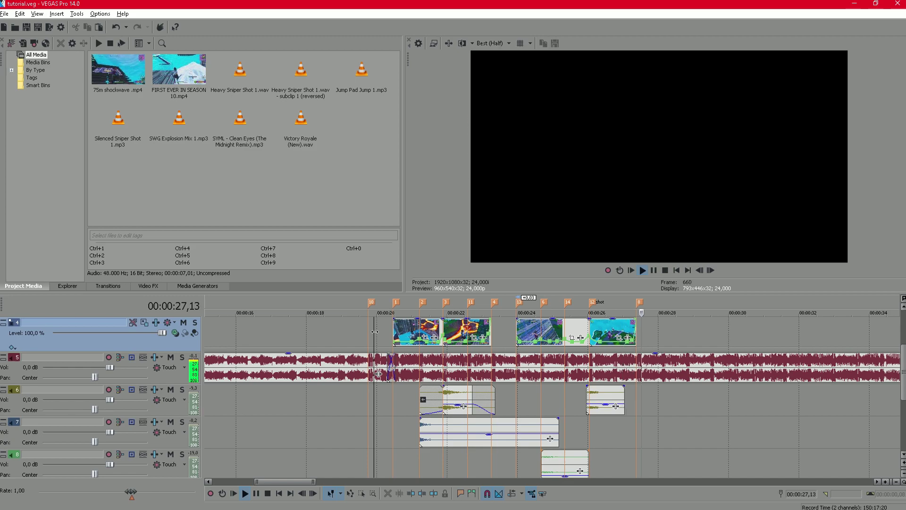
key(space)
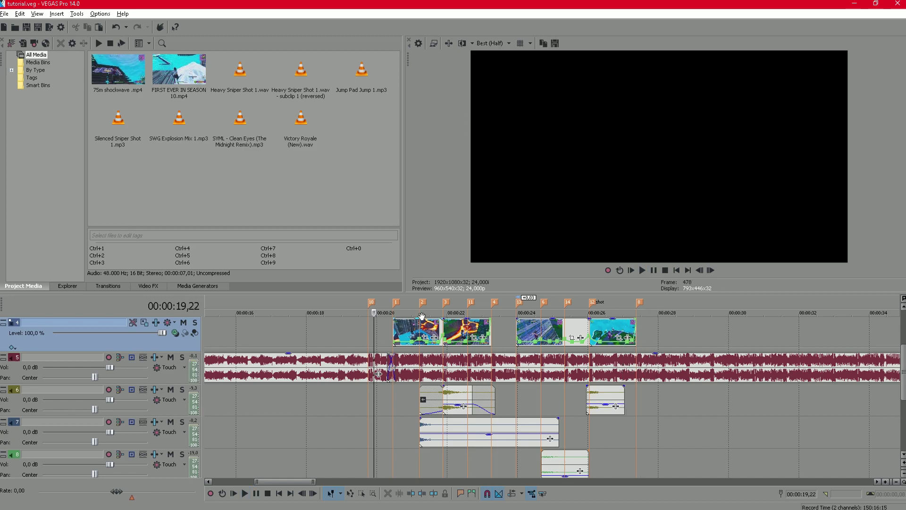
Step: Split the first gameplay clip at marker 2, with the Video FX list open for adding an effect
click(414, 336)
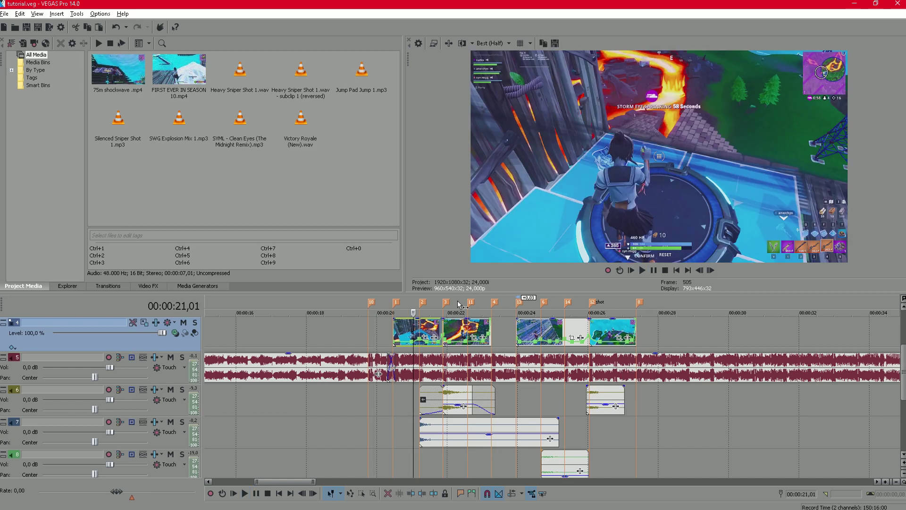
click(419, 331)
click(145, 285)
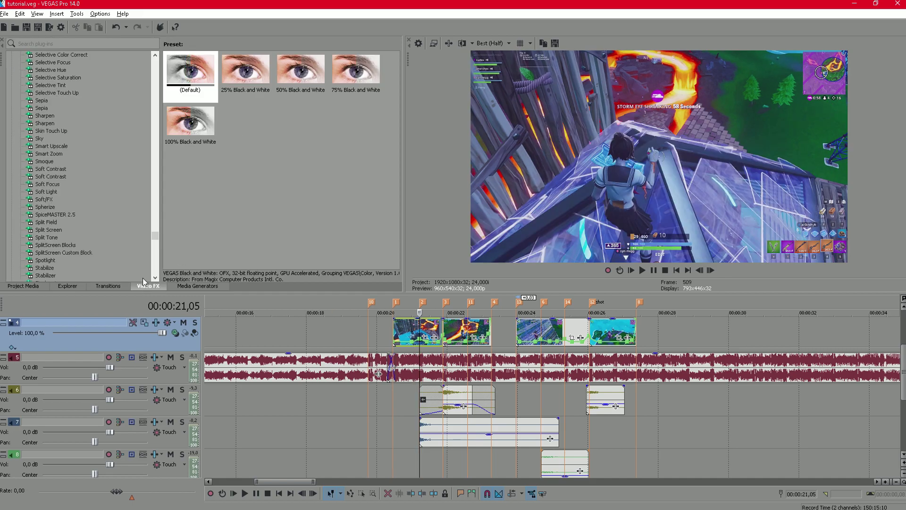
scroll(131, 209, up, 5)
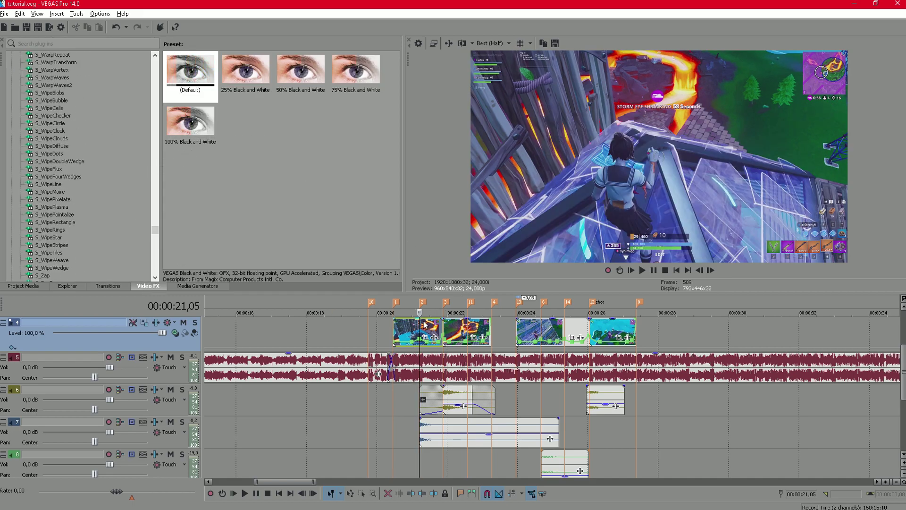
scroll(450, 325, up, 3)
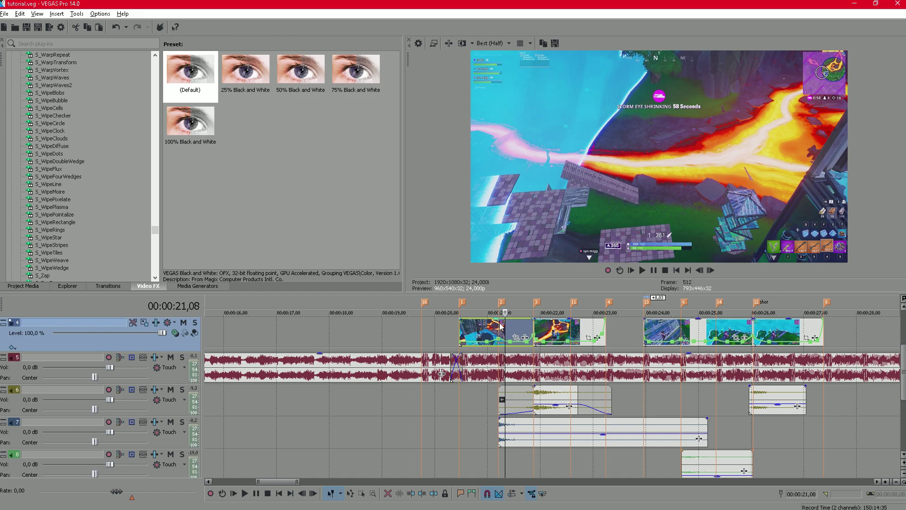
click(545, 332)
scroll(547, 332, up, 2)
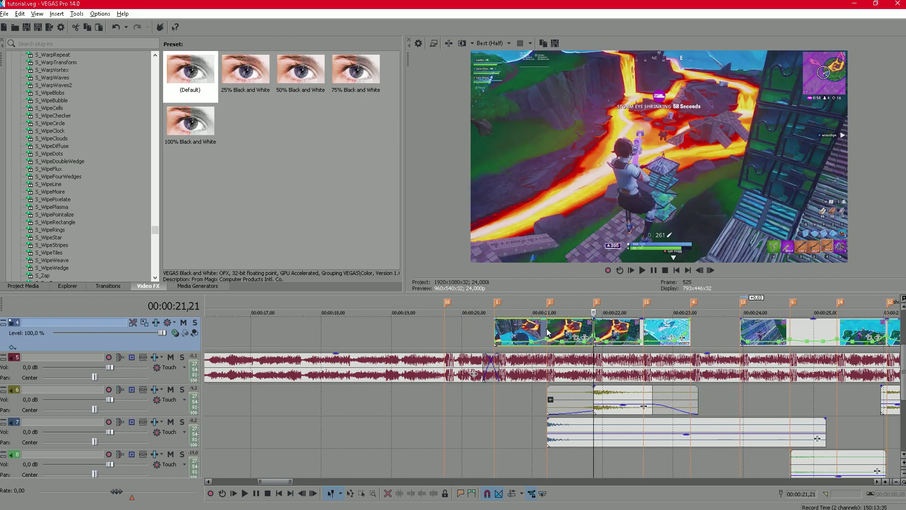
key(s)
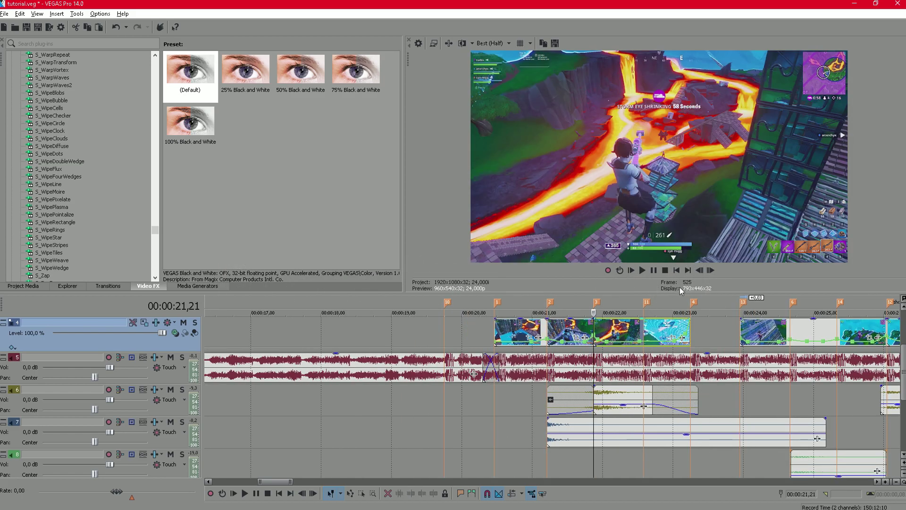
Step: Apply the 25% Black and White effect to the clip section between markers 2 and 3, and set its blend amount to 0
click(700, 271)
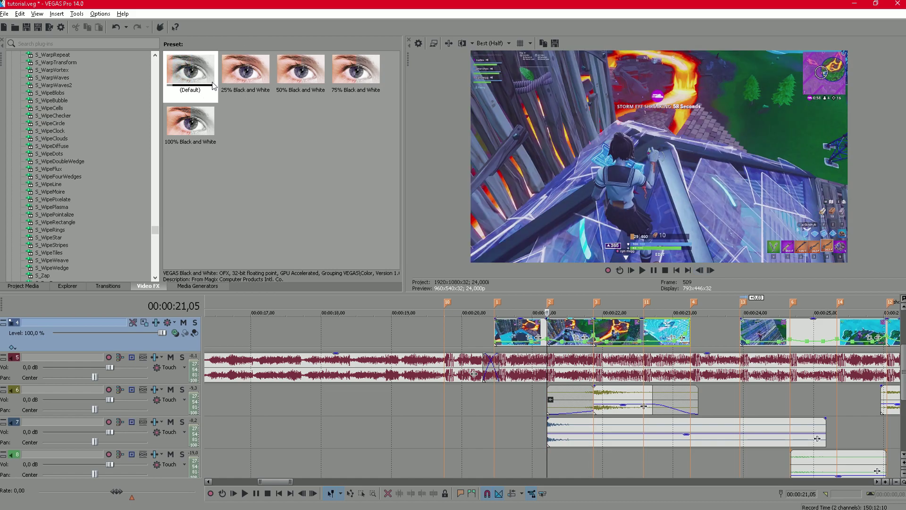
drag(246, 71, 570, 333)
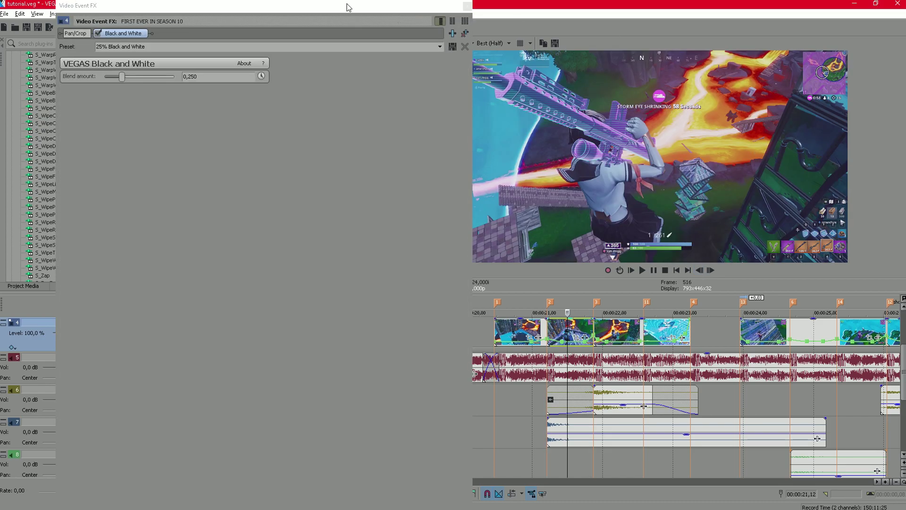
drag(330, 3, 314, 8)
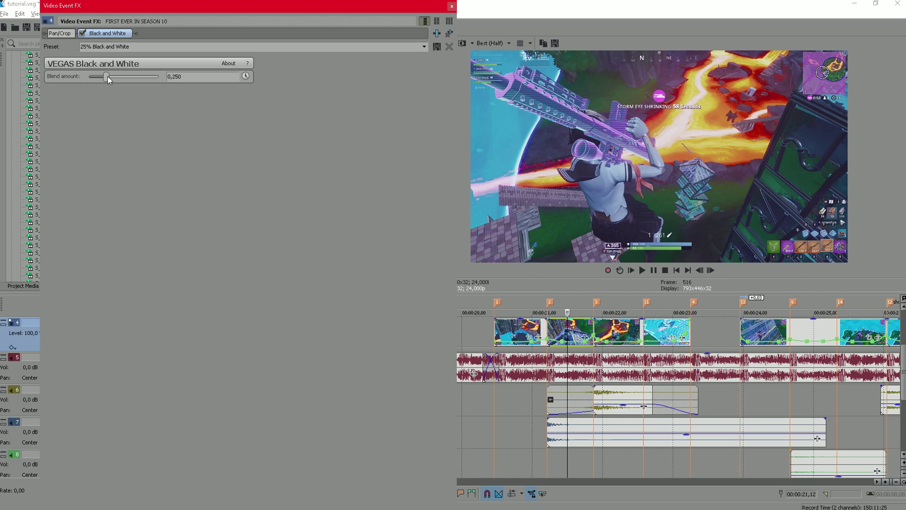
drag(107, 76, 87, 77)
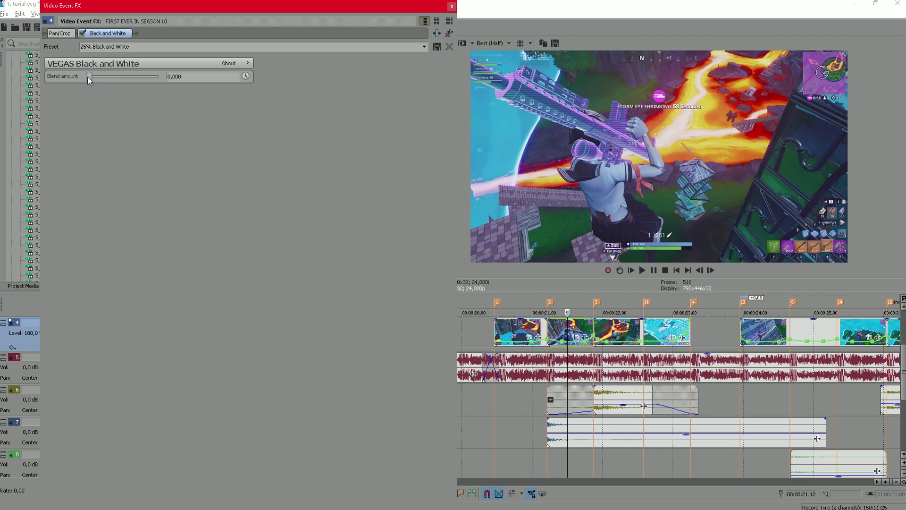
Step: Animate the blend amount, moving its starting keyframe to 00:00:00,05 and adding a keyframe at 00:00:00,14 with a value of 0,619
click(246, 76)
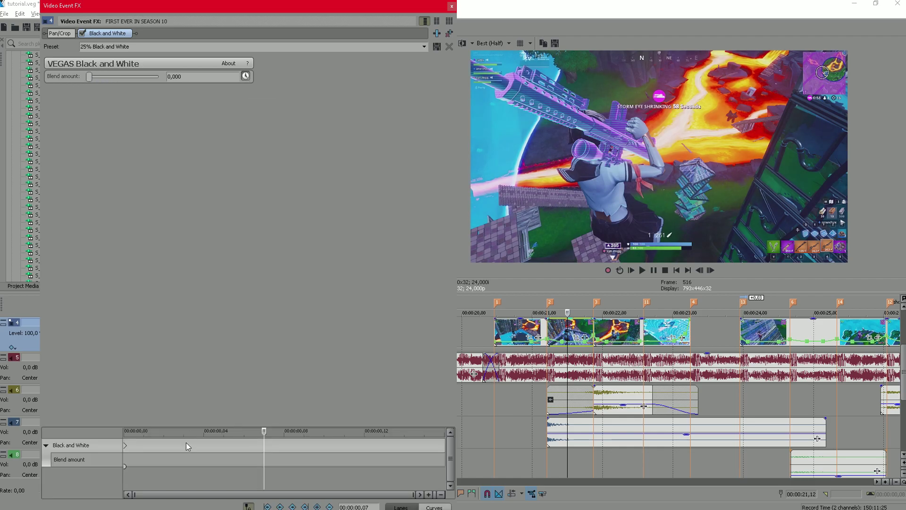
drag(185, 442, 324, 449)
click(128, 443)
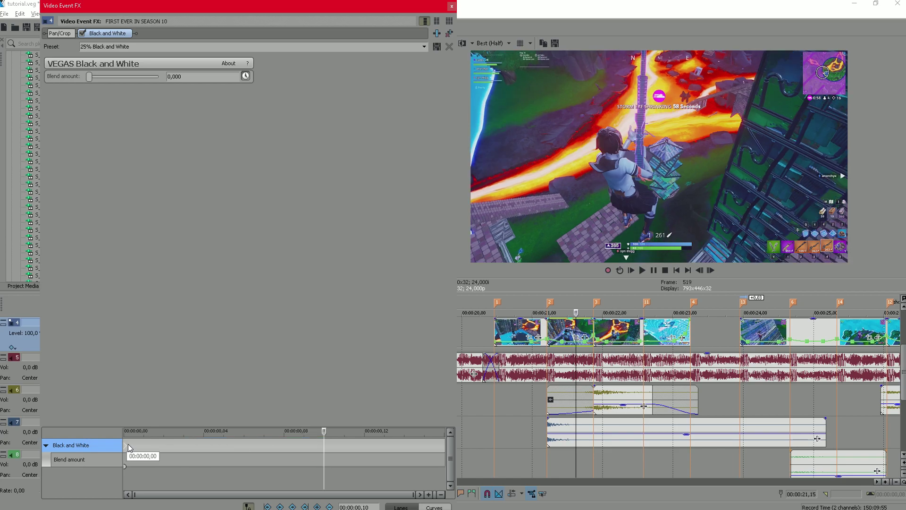
drag(129, 444, 424, 449)
click(700, 271)
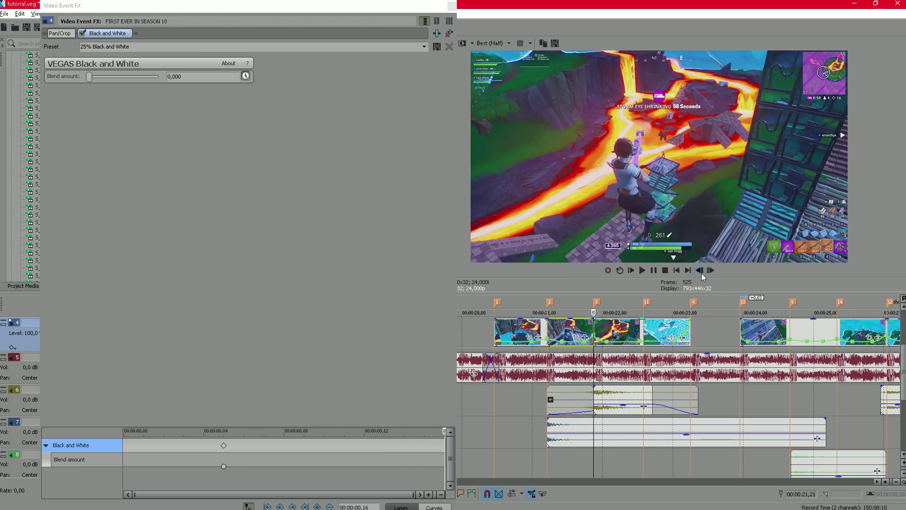
drag(92, 79, 135, 83)
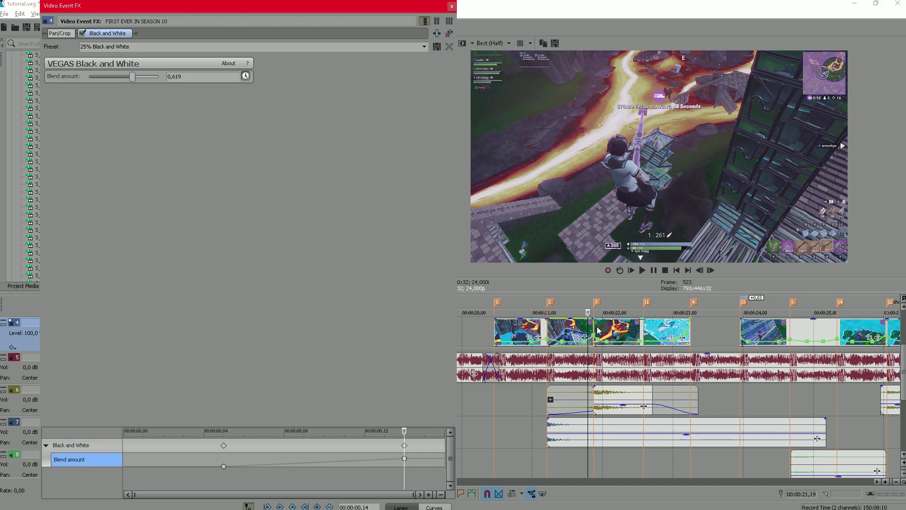
Step: Play the stretch around markers 2 and 3 to preview the black-and-white fade
drag(526, 396, 609, 396)
key(space)
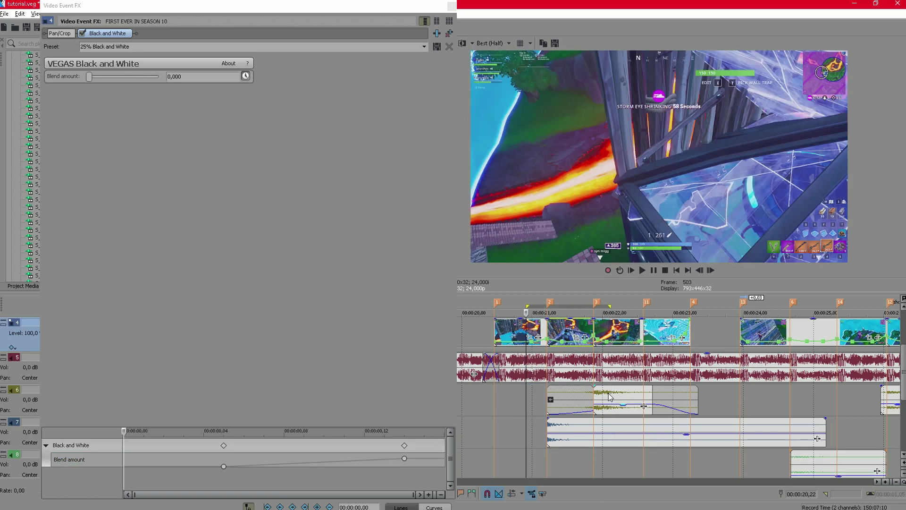
key(space)
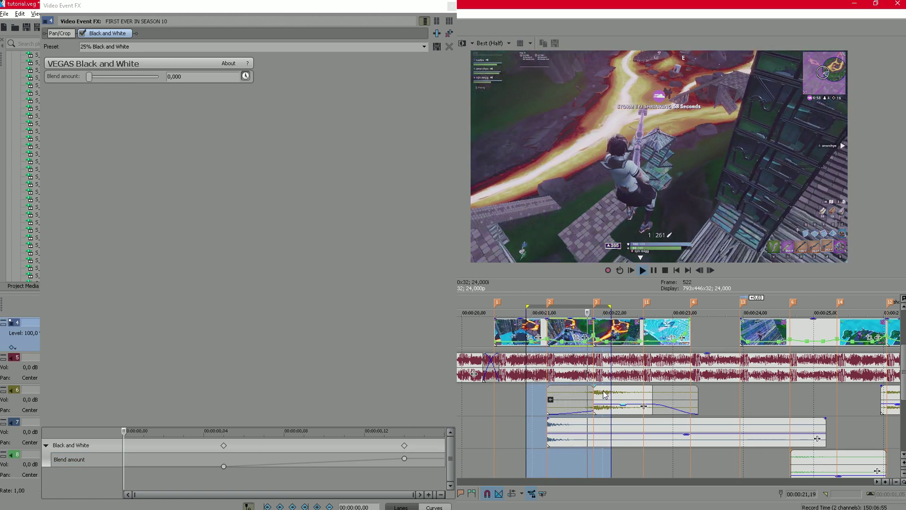
click(521, 400)
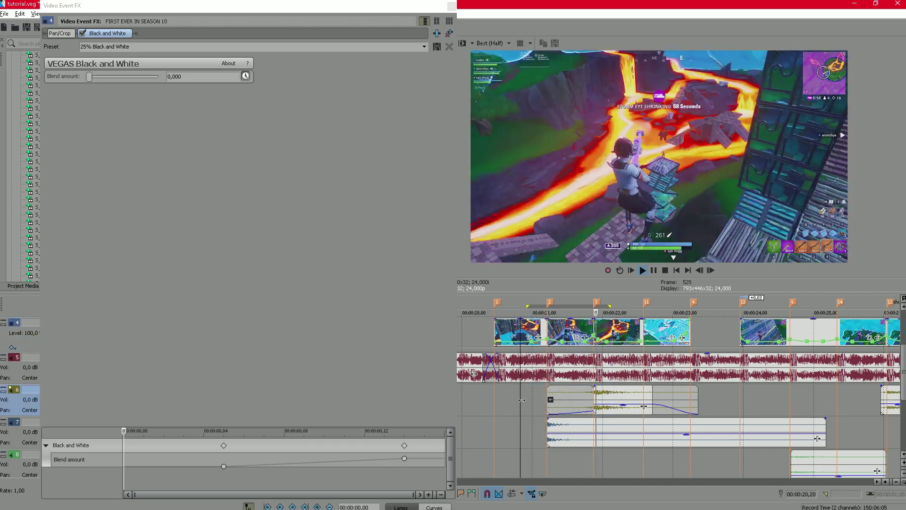
key(space)
key(space)
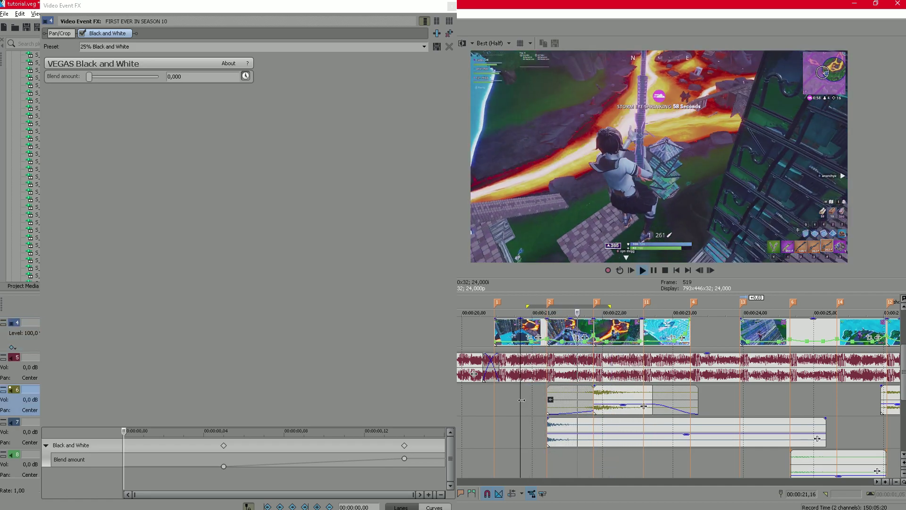
key(space)
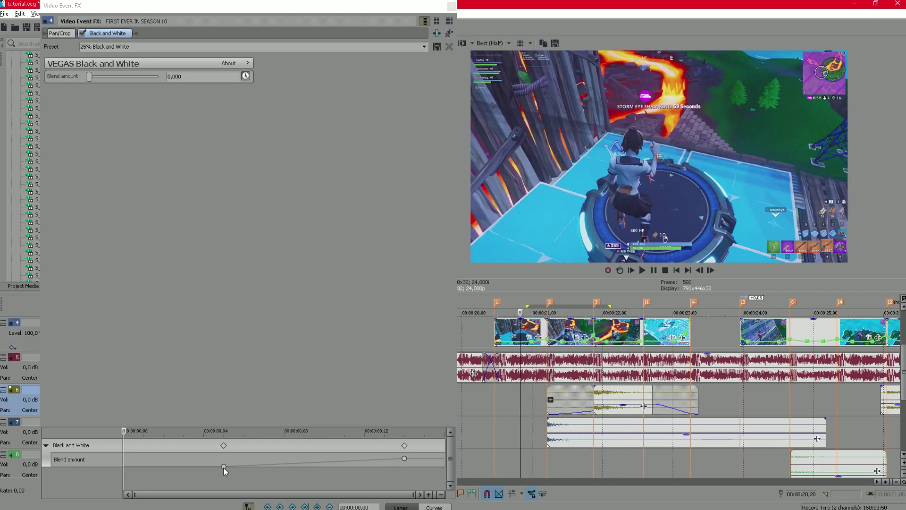
Step: Set the first blend amount keyframe's interpolation to Smooth Fade
click(223, 467)
right_click(224, 466)
click(259, 403)
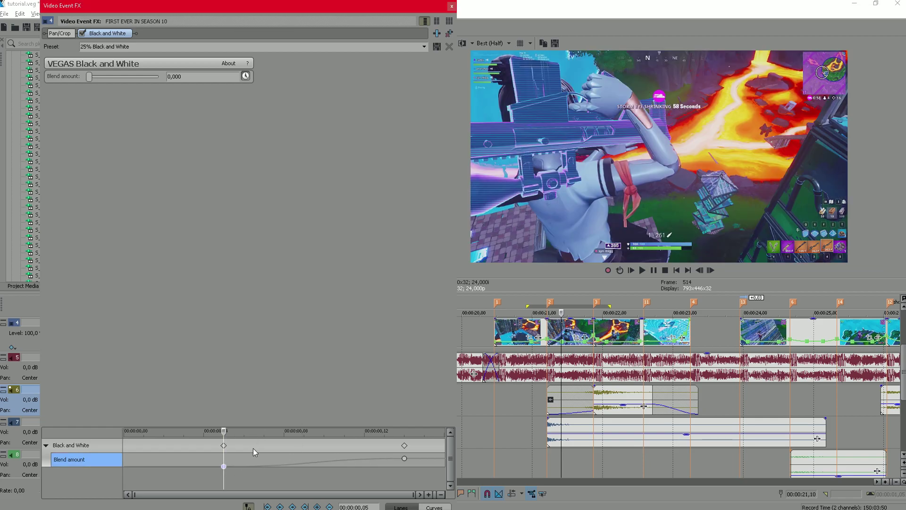
right_click(224, 466)
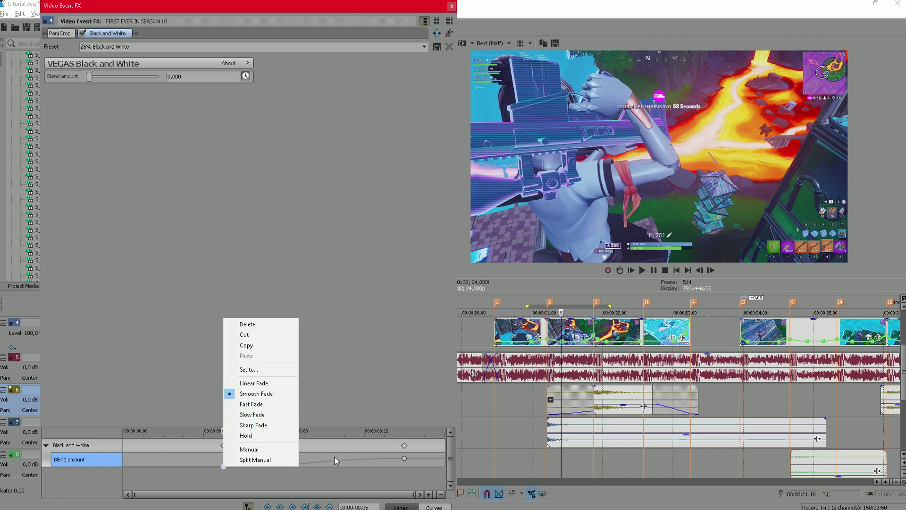
Step: Replay the timeline from 00:00:20,20 to check the smoothed fade, and close the effect settings
click(519, 391)
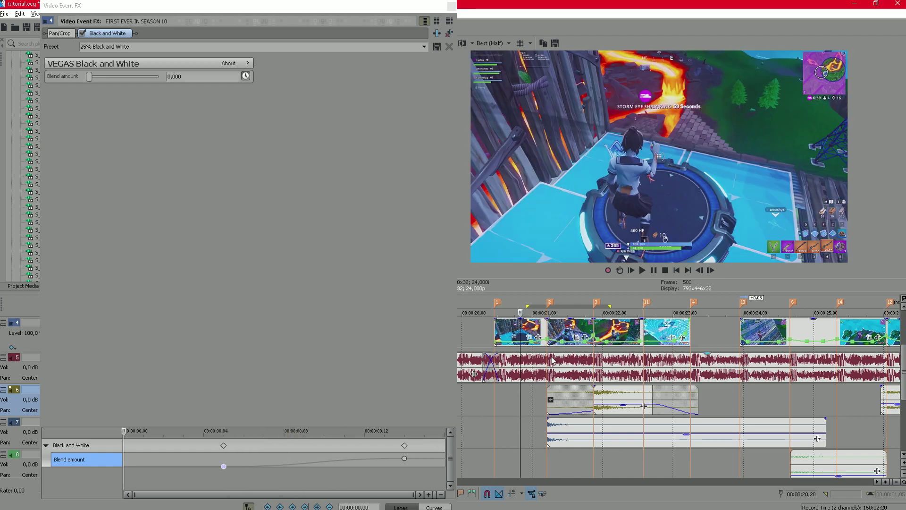
key(space)
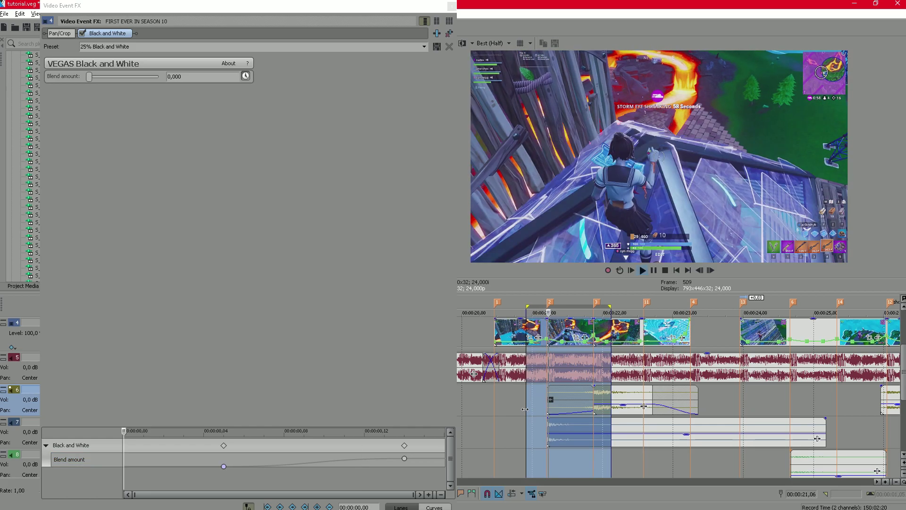
click(521, 411)
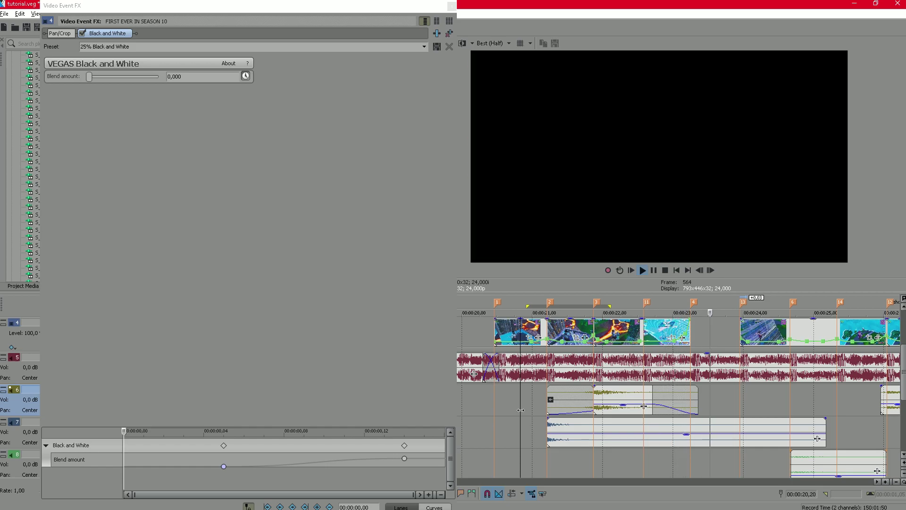
key(space)
click(451, 6)
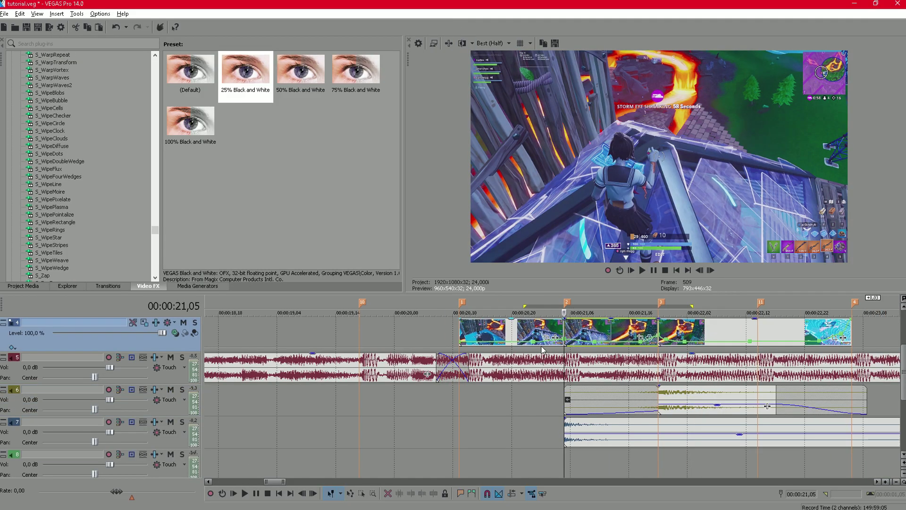
Step: Reopen the Black and White effect on the clip between markers 2 and 3 and raise the 00:00:00,14 keyframe's blend amount to 0,769
scroll(543, 349, up, 1)
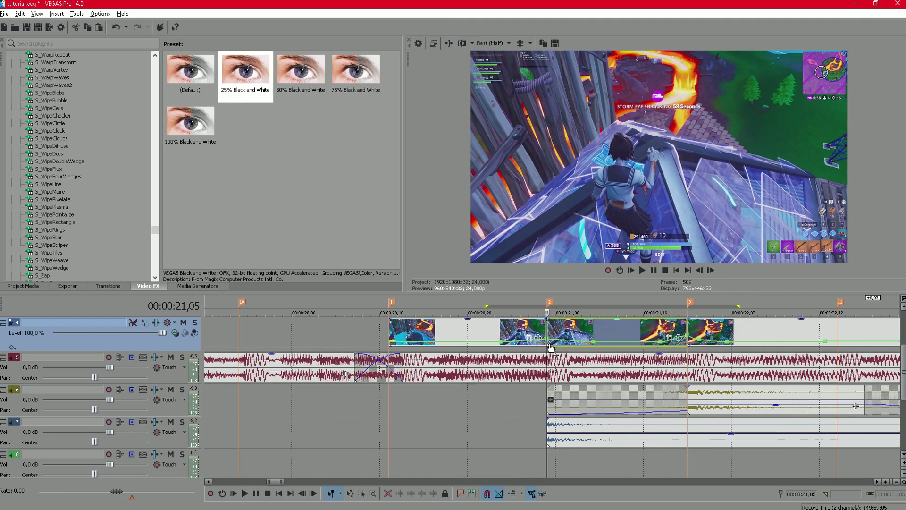
key(space)
key(space)
click(652, 341)
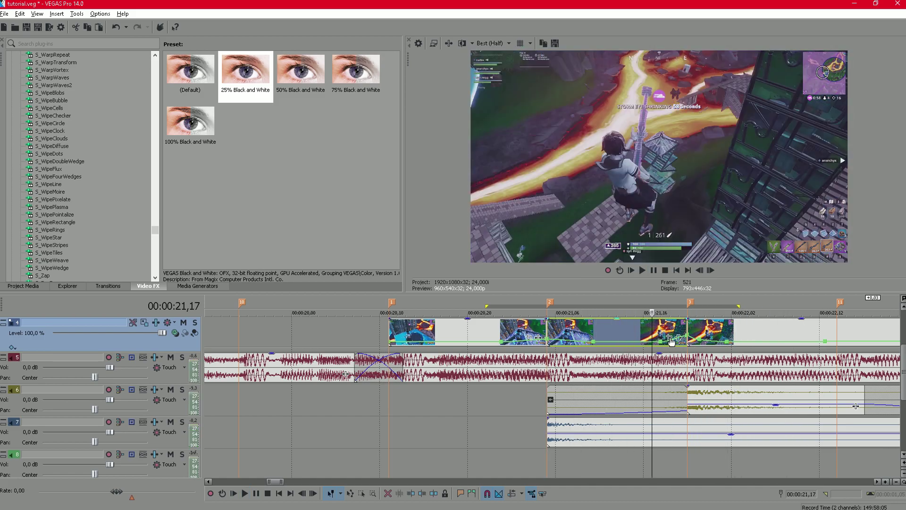
click(678, 337)
click(403, 447)
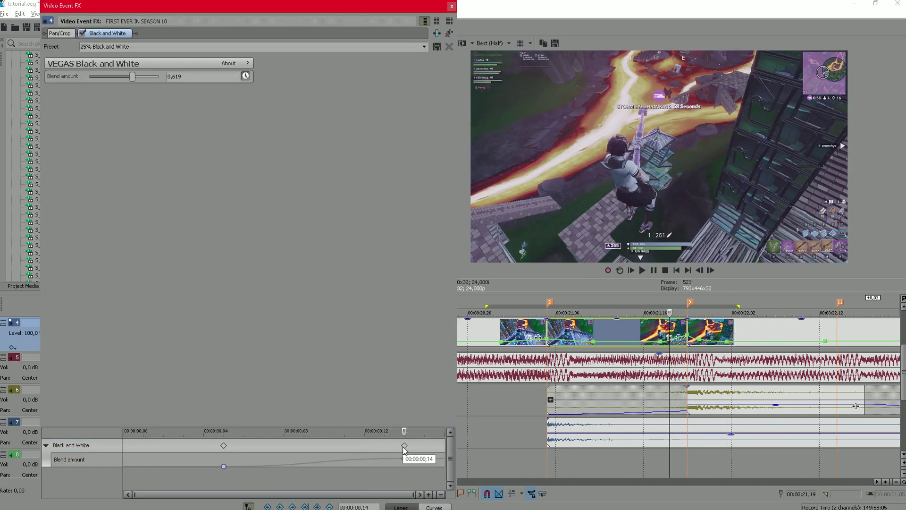
drag(128, 77, 143, 80)
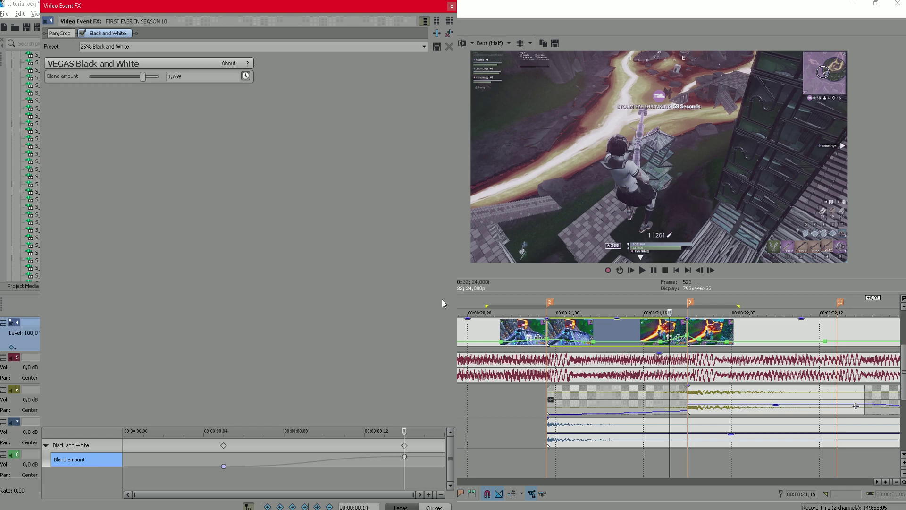
Step: Play the section from 00:00:21,00 past marker 3 to check the stronger fade, and close the effect settings
drag(503, 399, 722, 402)
key(space)
click(678, 398)
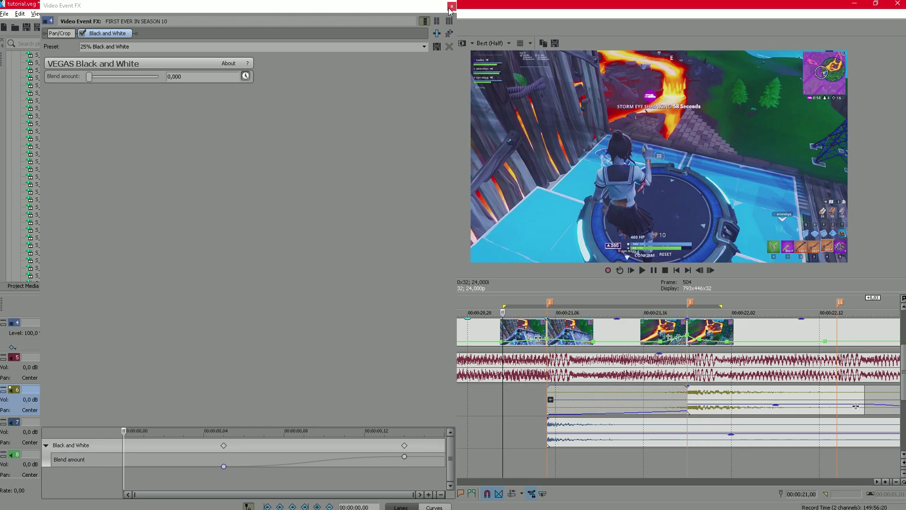
click(452, 7)
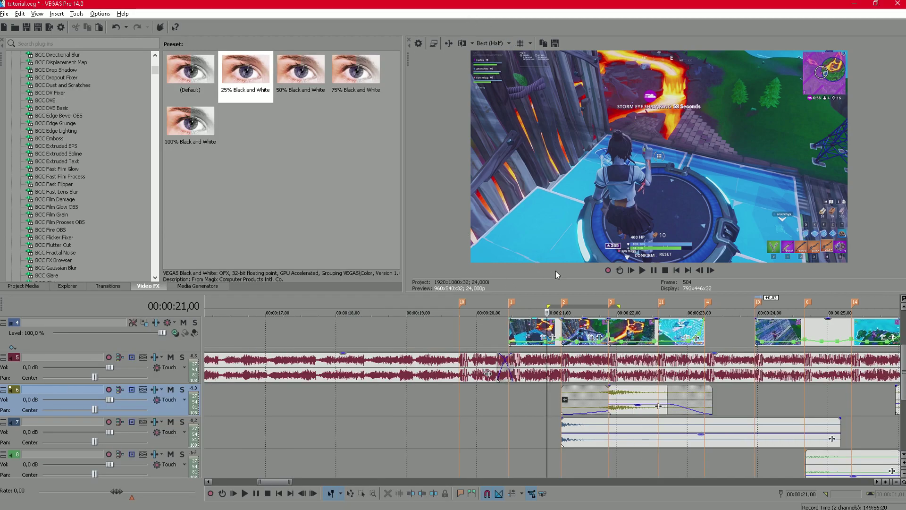
Step: Apply the "shot blur" preset of BCC Lens Blur OBS to the clip between markers 1 and 2
scroll(90, 194, down, 7)
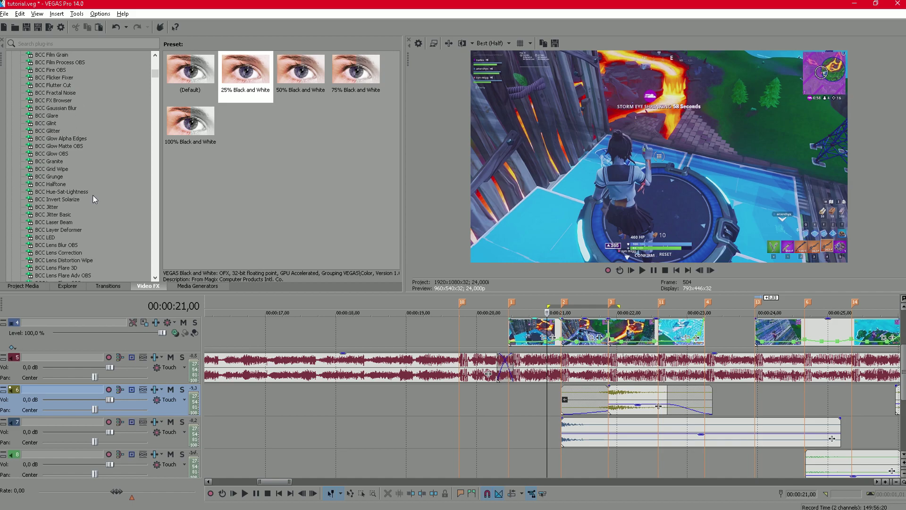
click(68, 245)
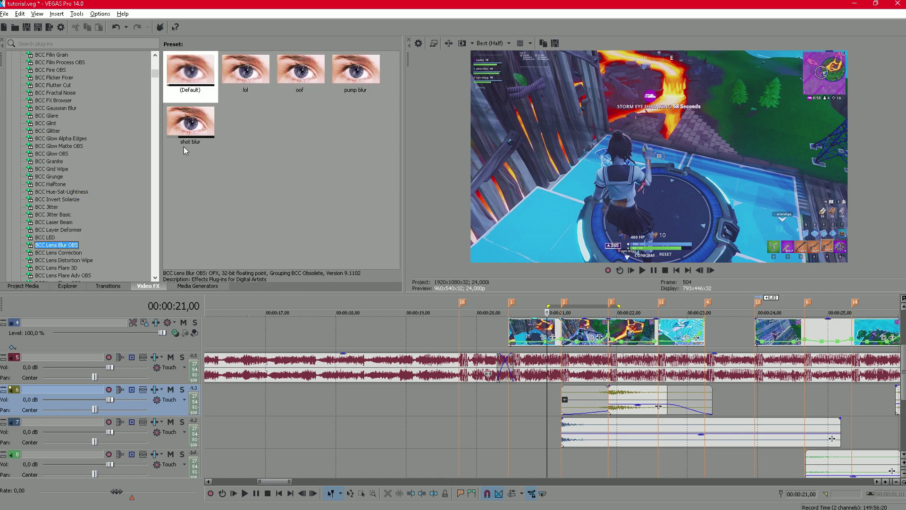
click(526, 328)
key(space)
key(space)
scroll(527, 328, up, 1)
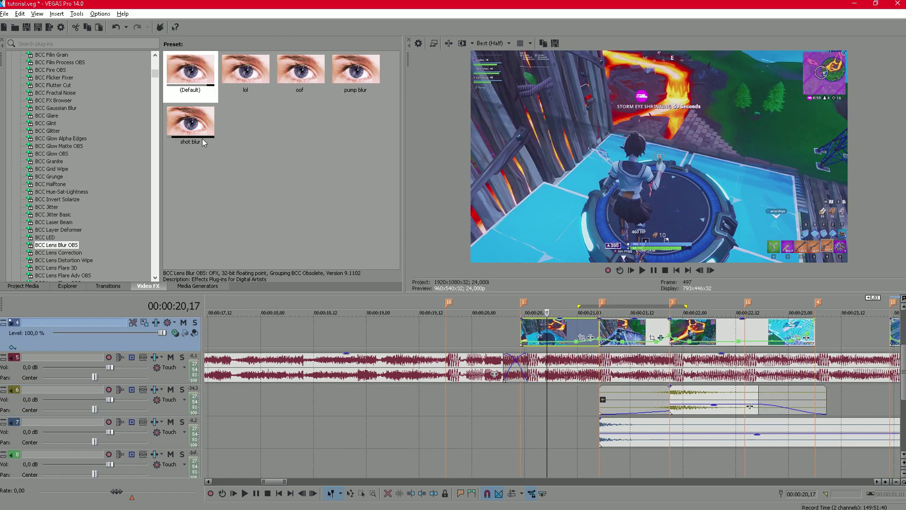
drag(200, 135, 554, 329)
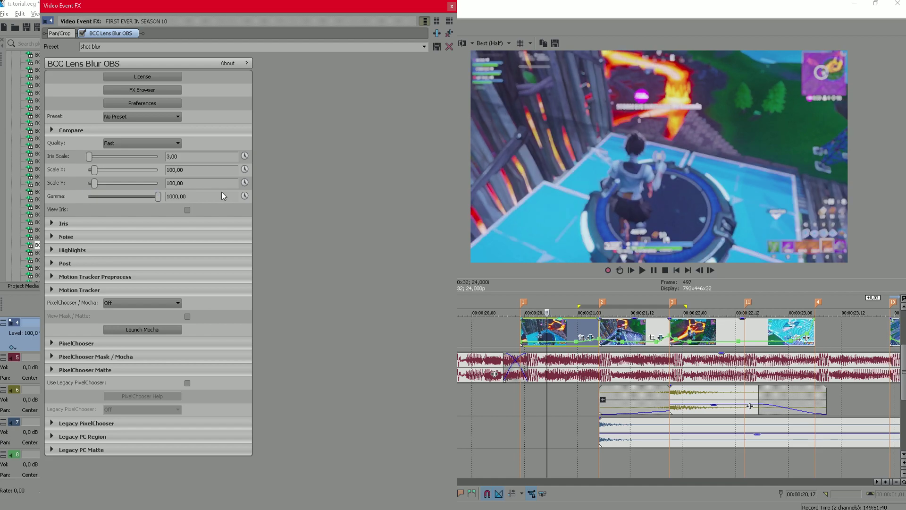
Step: Review the lens blur's Iris settings, including the iris shape and bokeh options
click(50, 223)
click(142, 237)
click(143, 235)
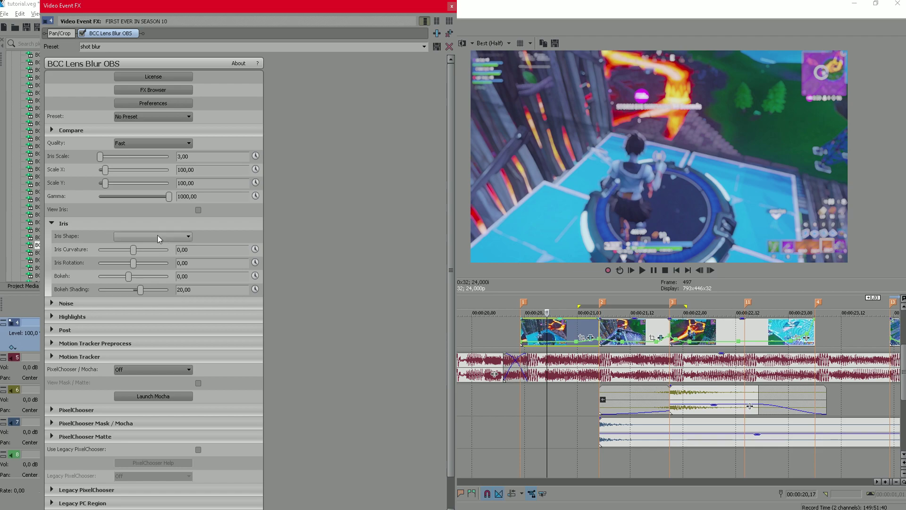
drag(164, 291, 81, 293)
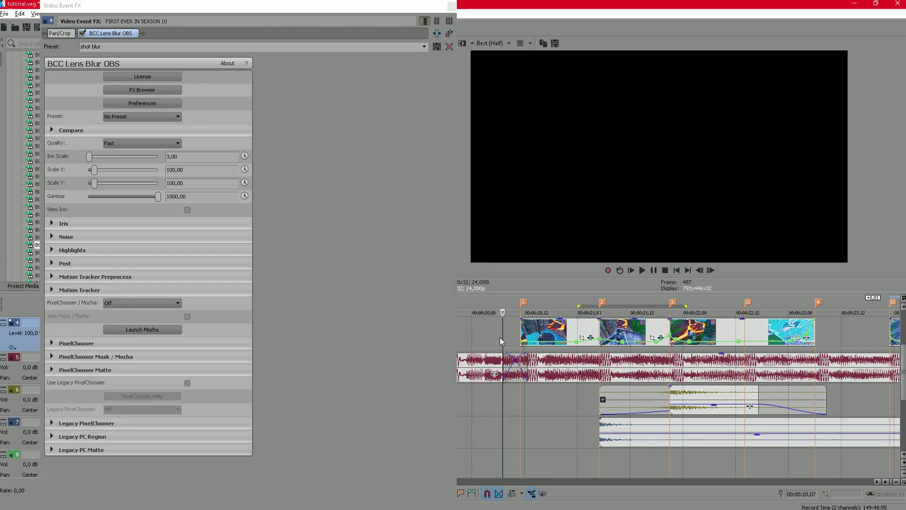
Step: Animate the lens blur's Iris Scale from the clip's start, reducing it to its minimum at 00:00:20,17 on the timeline
click(516, 333)
click(521, 332)
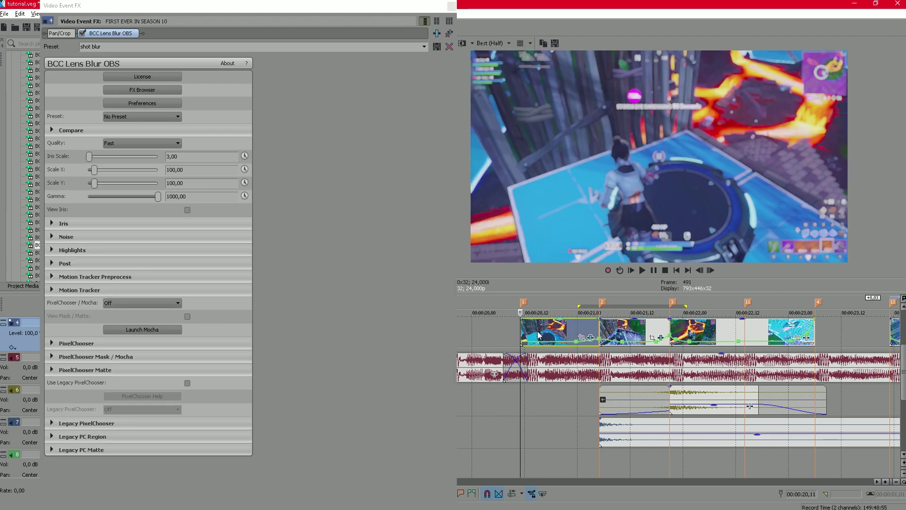
click(538, 335)
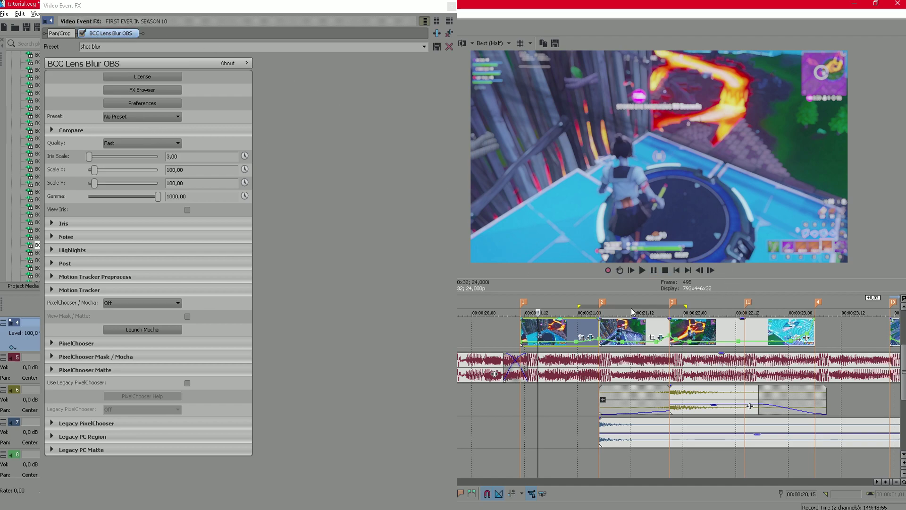
click(521, 332)
click(711, 270)
click(711, 270)
click(711, 270)
click(711, 271)
double_click(712, 270)
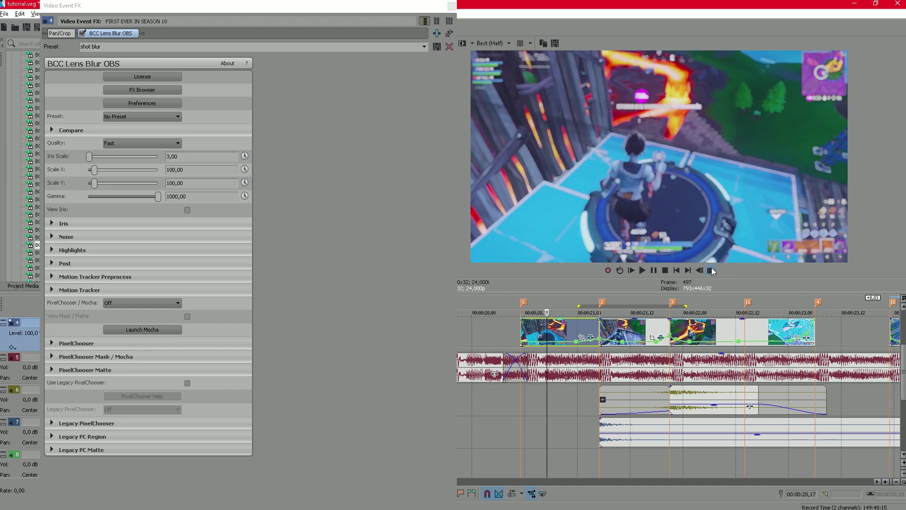
click(245, 156)
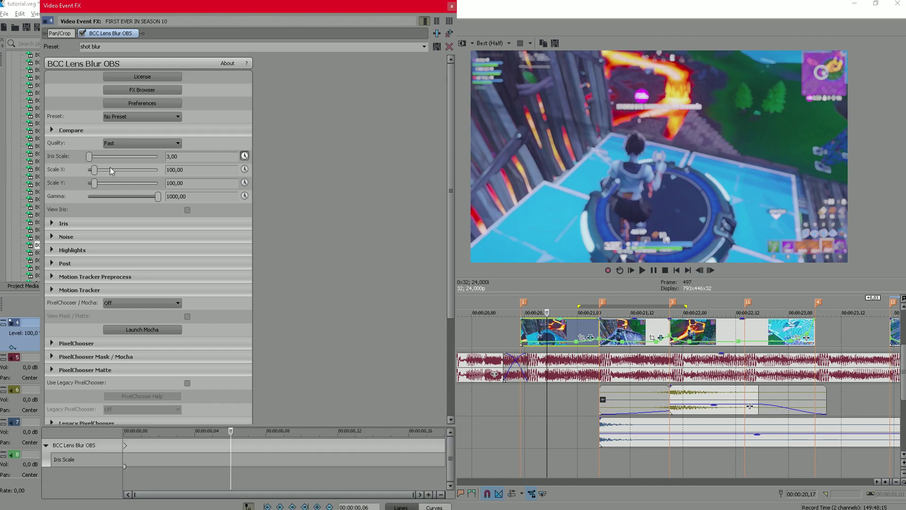
drag(89, 159, 86, 159)
Step: Build and play a RAM preview of the range around the clip between markers 1 and 2, and close the effect settings
drag(499, 328, 622, 326)
key(shift+b)
key(shift+b)
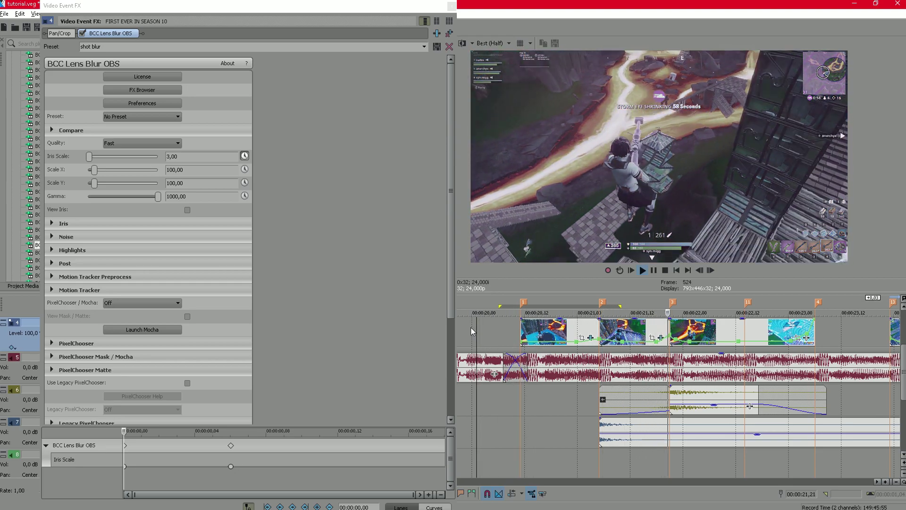
key(space)
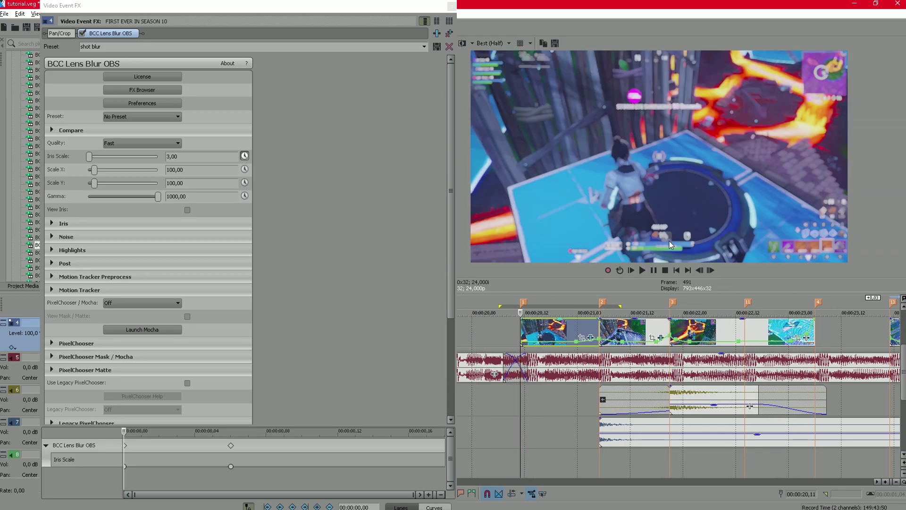
click(451, 6)
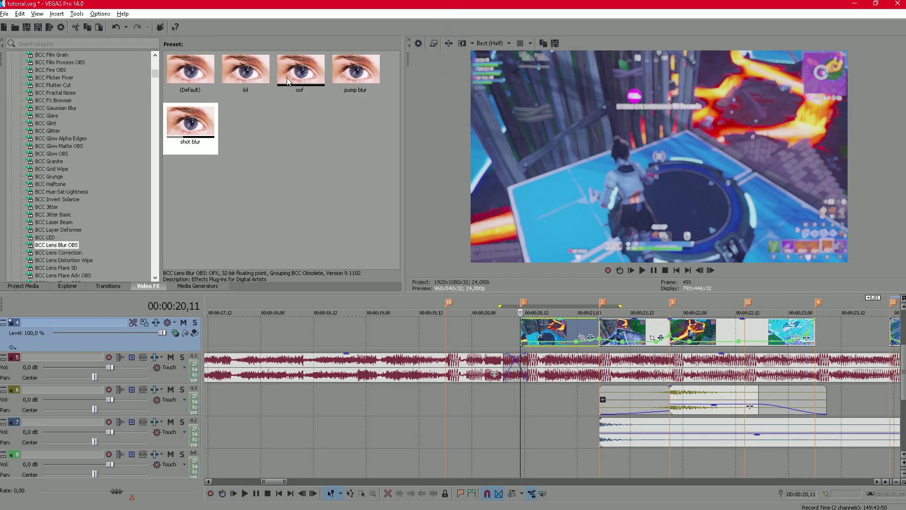
Step: Apply the "shot blur" lens blur preset to the clip starting at marker 3, with the playhead at 00:00:22,09
click(700, 327)
drag(195, 126, 722, 335)
click(723, 334)
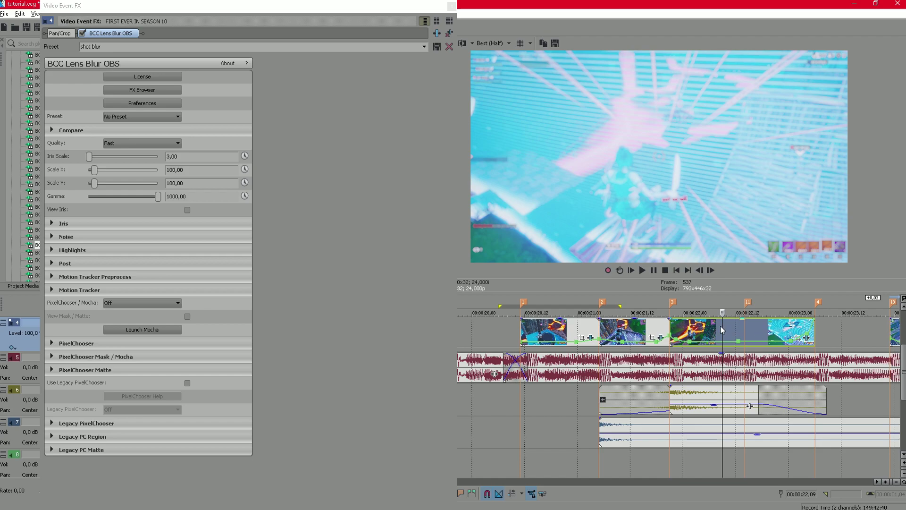
Step: Animate the Iris Scale to 0,00 at 00:00:00,12 in the clip and set its first keyframe to Smooth Fade
click(244, 156)
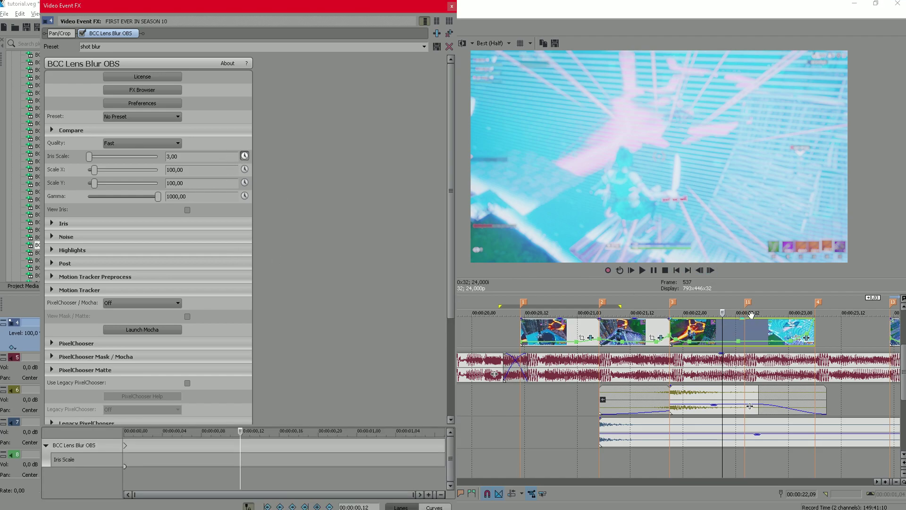
drag(89, 158, 85, 159)
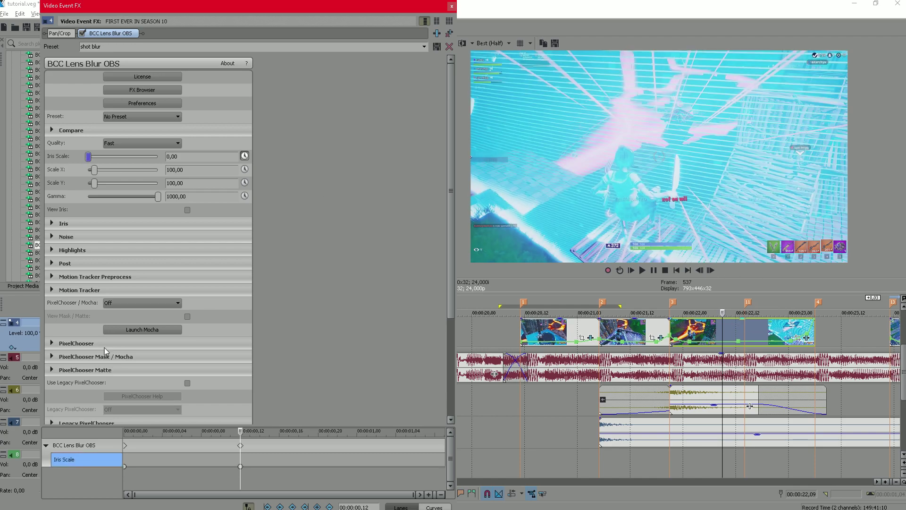
right_click(124, 465)
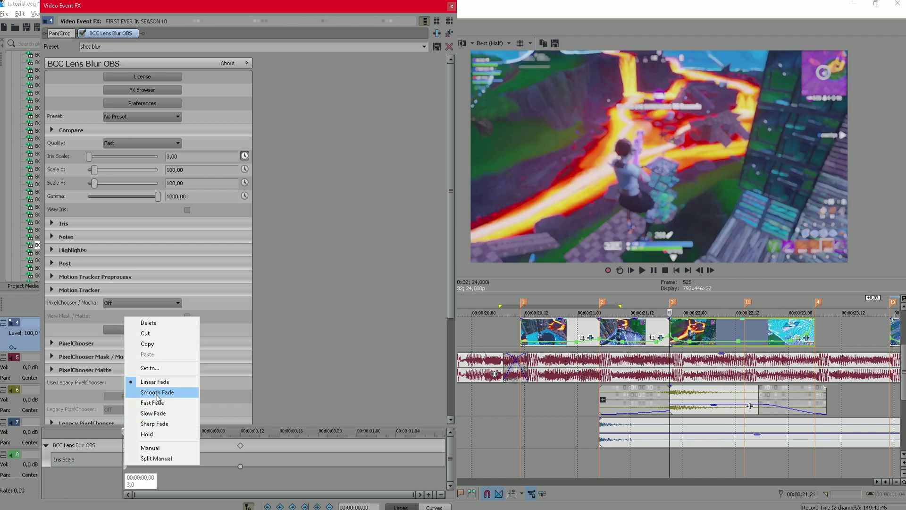
click(162, 393)
Step: Play the range from 00:00:21,13 to 00:00:23,12, replay from before marker 1 to check the blurs, and close the effect settings
drag(841, 333, 635, 328)
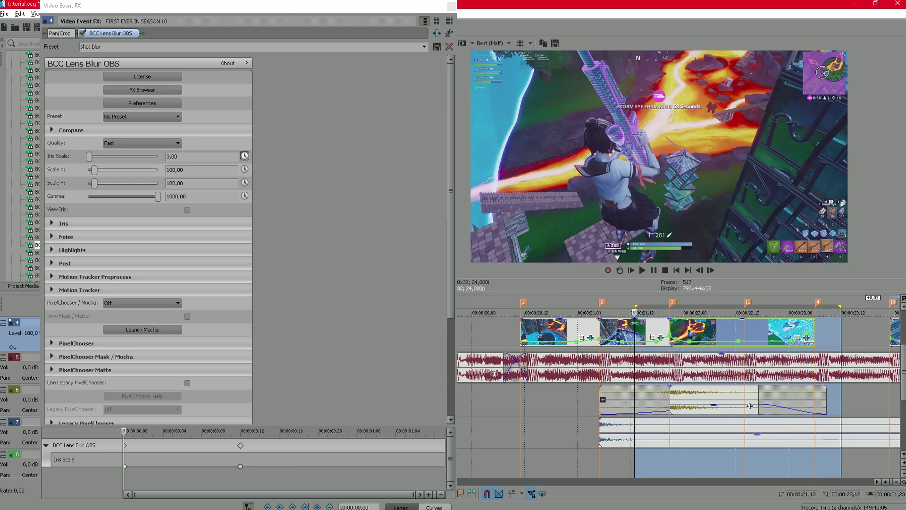
key(space)
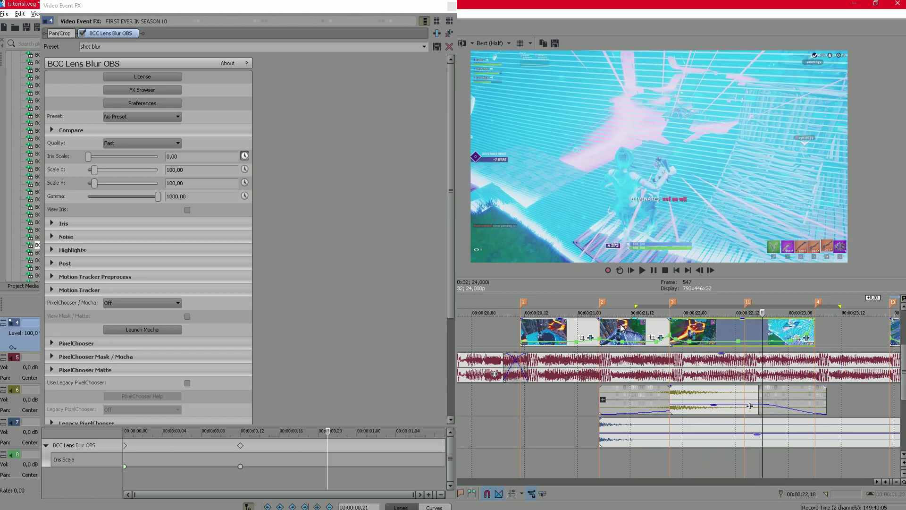
click(502, 410)
key(space)
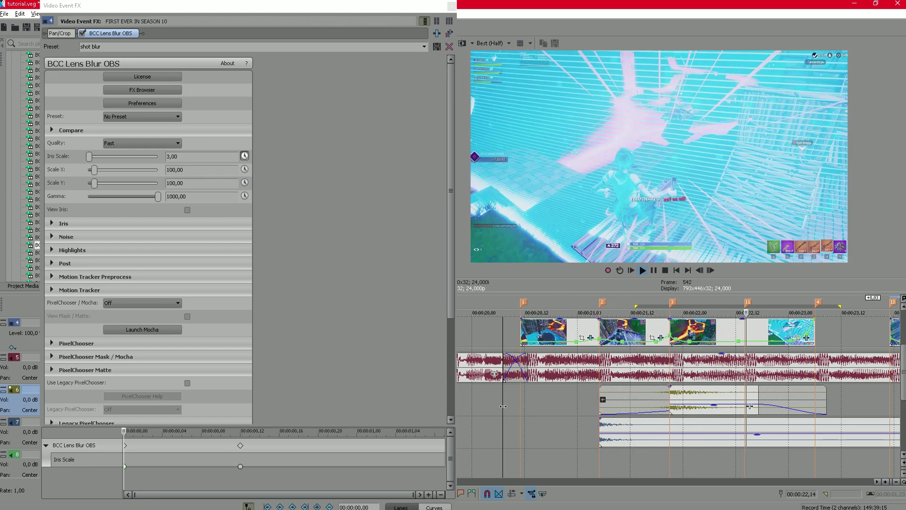
click(638, 324)
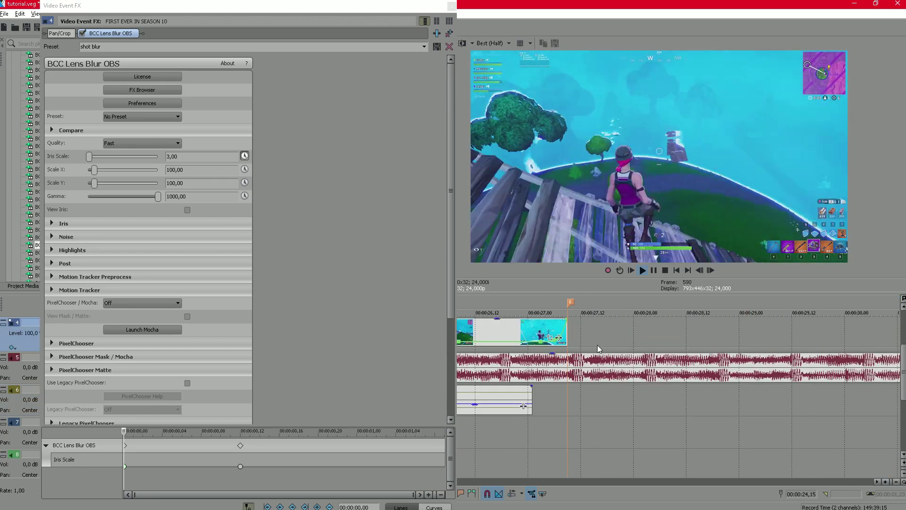
key(space)
click(451, 5)
Step: Replay the timeline from 00:00:21,12 through the blurred clip after marker 3
click(631, 333)
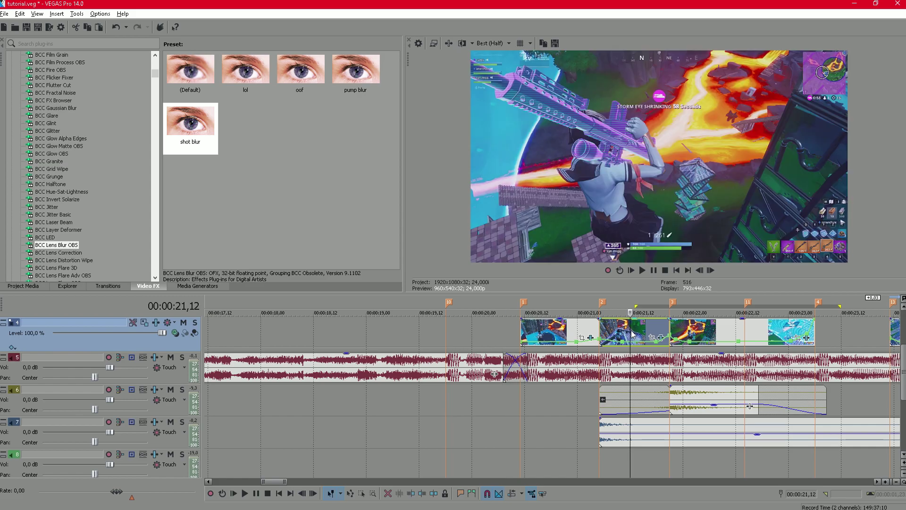
key(space)
scroll(617, 313, down, 3)
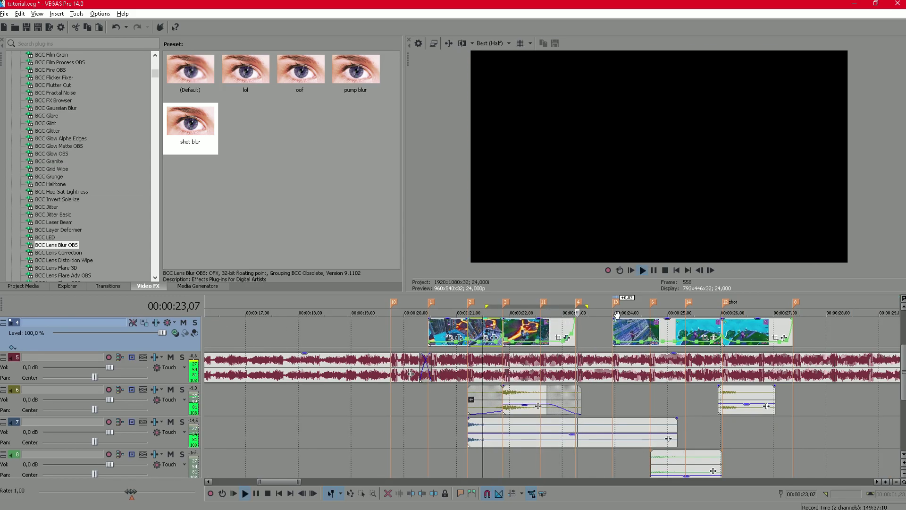
Step: Apply the S_Shake preset "Tilt Shake shot (0,2)" to the clip starting at marker 3 and place the playhead at 00:00:22,10
click(491, 324)
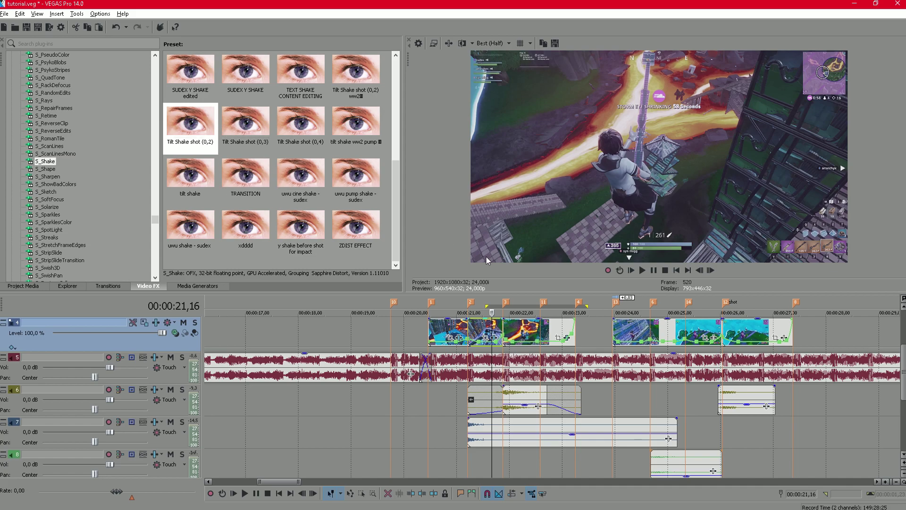
click(534, 333)
click(514, 326)
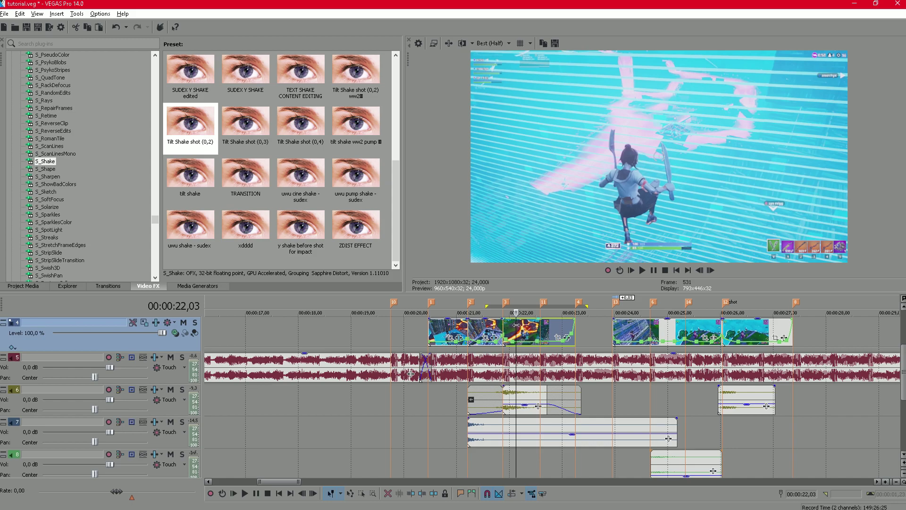
click(541, 329)
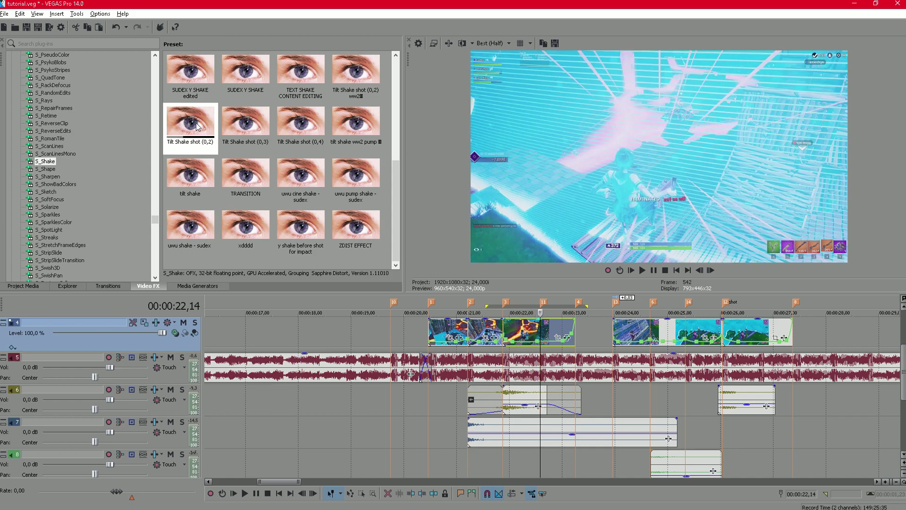
drag(197, 126, 548, 336)
click(533, 312)
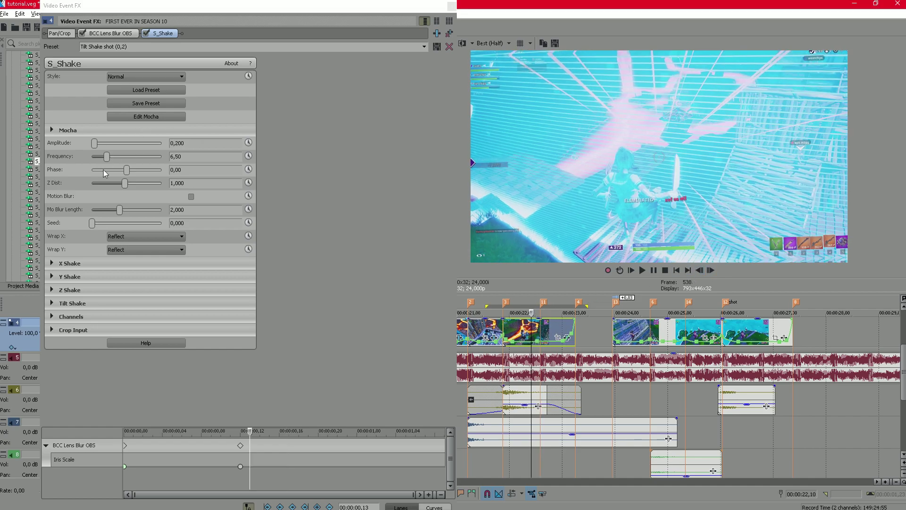
Step: Examine the shake preset's X Shake, Y Shake, Z Shake and Tilt Shake values
click(50, 263)
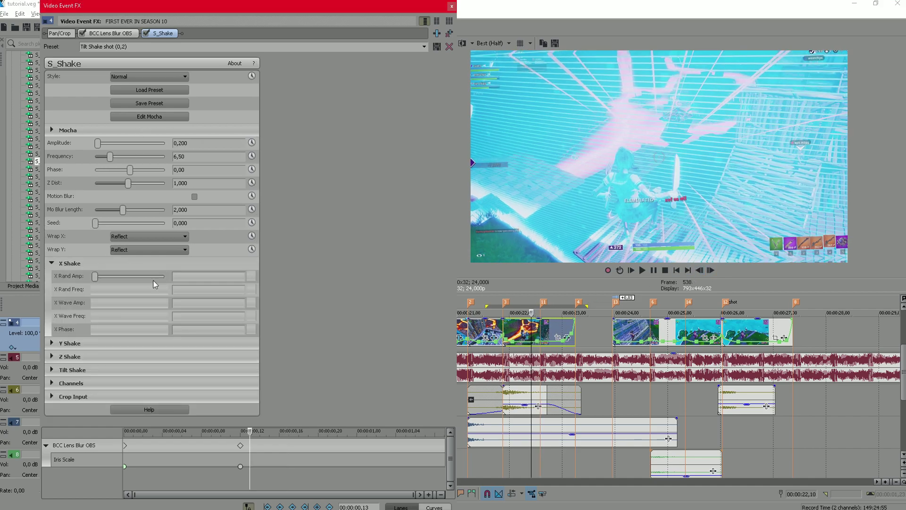
click(52, 343)
scroll(162, 324, down, 2)
click(52, 362)
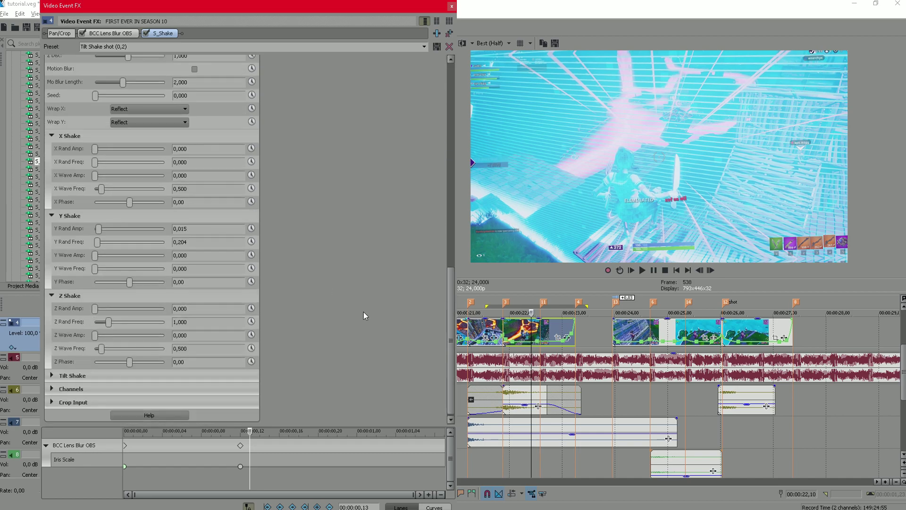
click(53, 374)
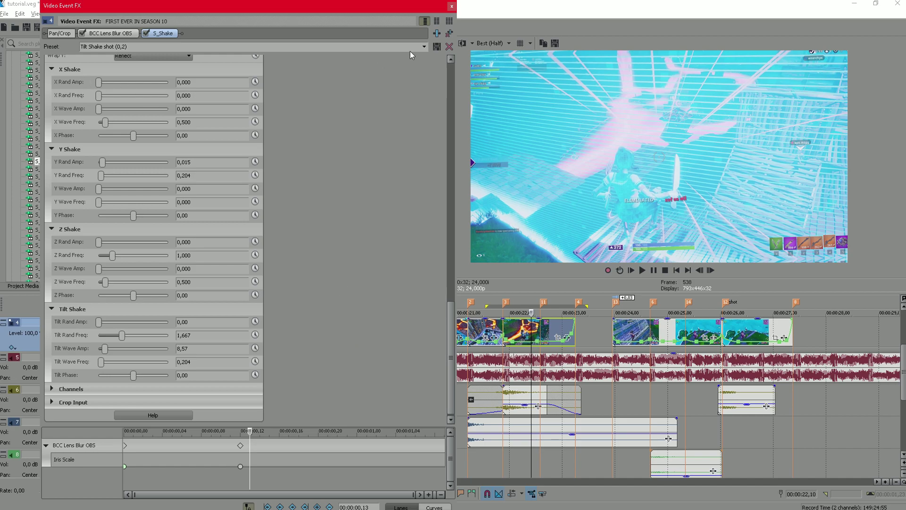
click(145, 45)
Step: Animate the shake's Amplitude so it drops to 0,000 at 00:00:00,13 in the clip
scroll(376, 264, up, 10)
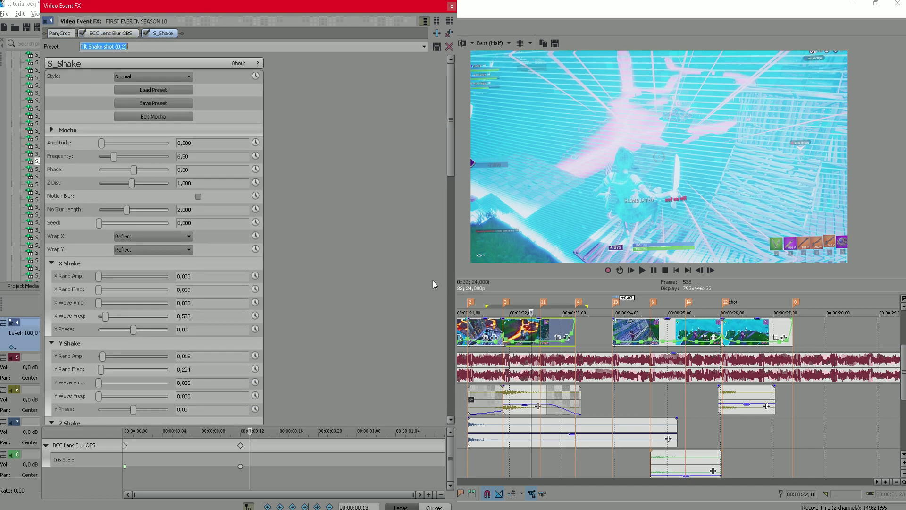
scroll(573, 328, up, 3)
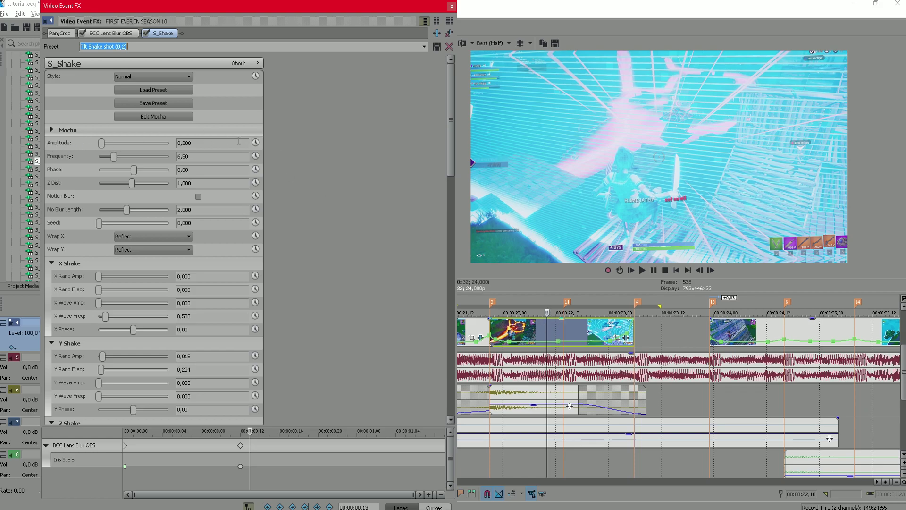
click(255, 142)
Step: Play the range from 00:00:21,14 to 00:00:23,10 repeatedly to check the fading shake
drag(652, 310, 457, 310)
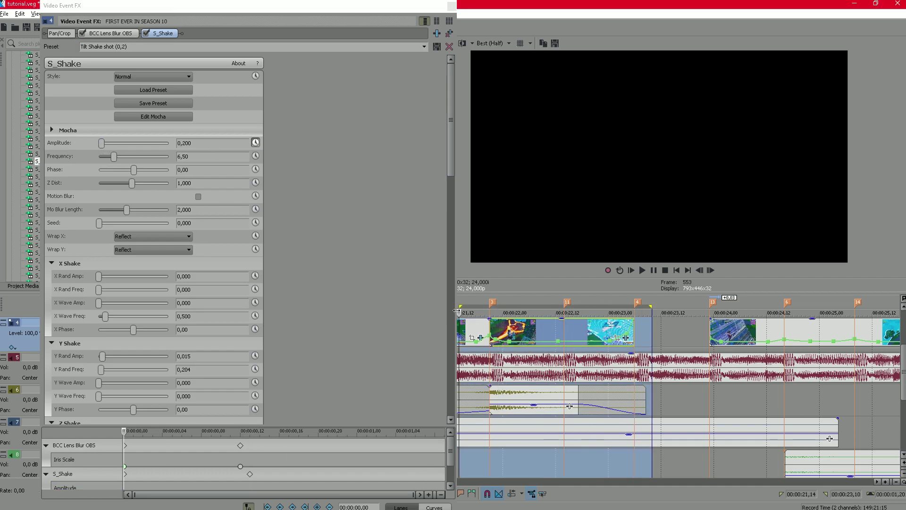
key(space)
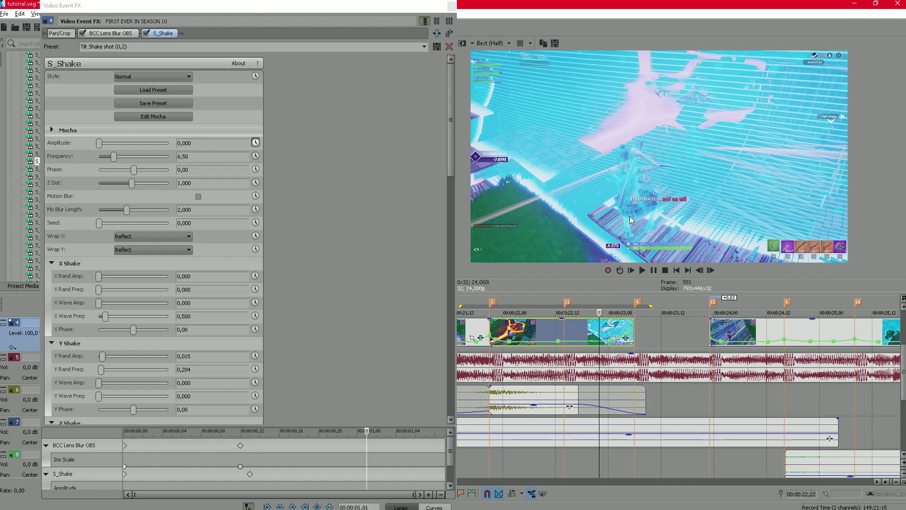
click(572, 306)
key(space)
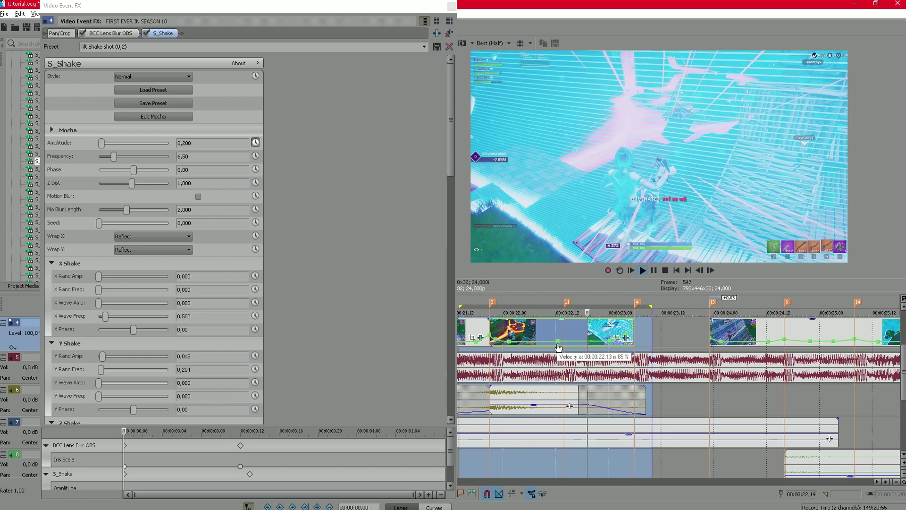
key(space)
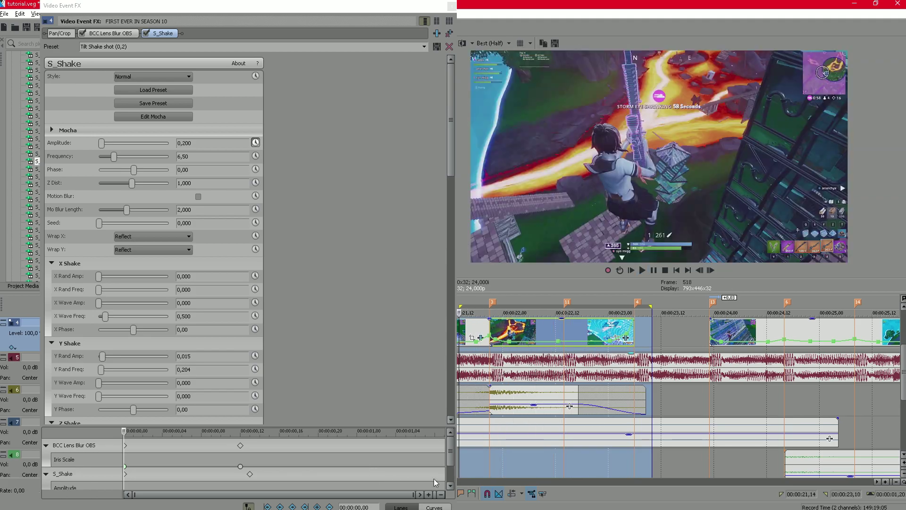
Step: Change the fade type of the shake's starting Amplitude keyframe and preview the range from 00:00:21,13 to 00:00:23,11
click(449, 484)
right_click(125, 480)
click(147, 405)
click(653, 338)
key(space)
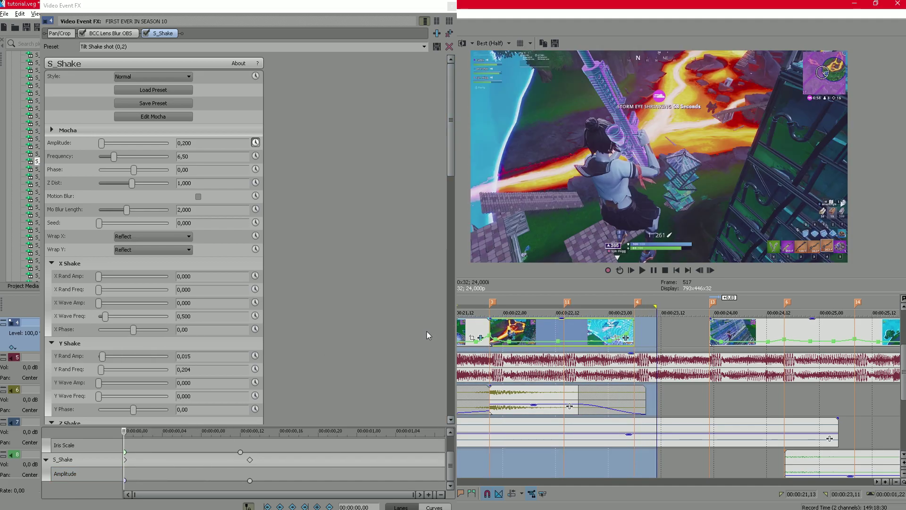
key(space)
right_click(125, 480)
click(159, 396)
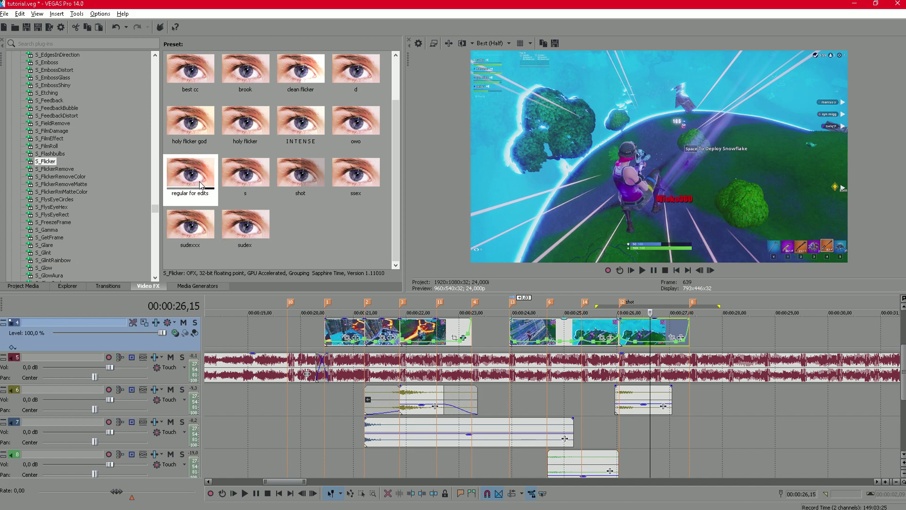
Step: Apply the S_Flicker preset "regular for edits" to the clip starting at marker 12 and animate its Amplitude down to the minimum at 00:00:00,12
drag(187, 176, 652, 336)
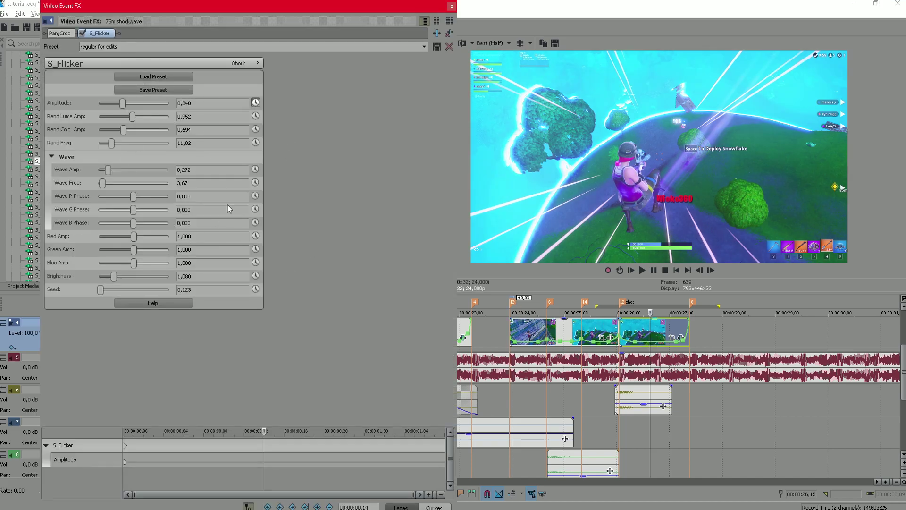
drag(123, 104, 50, 127)
click(264, 446)
drag(261, 446, 244, 446)
Step: Set the flicker's first Amplitude keyframe to Smooth Fade
right_click(126, 462)
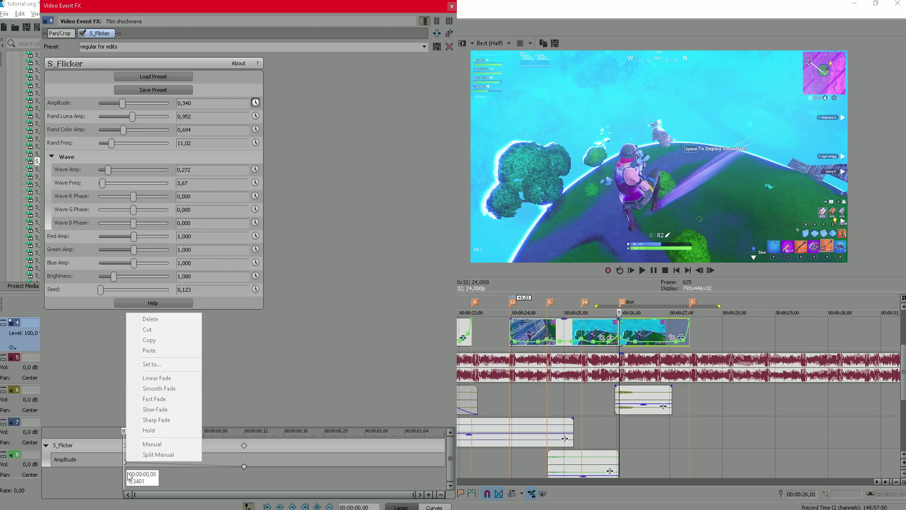
click(124, 463)
right_click(124, 462)
click(157, 390)
Step: Play the timeline from 00:00:25,04 and go frame by frame through the clip at marker 12 to check the flicker
drag(727, 339, 573, 340)
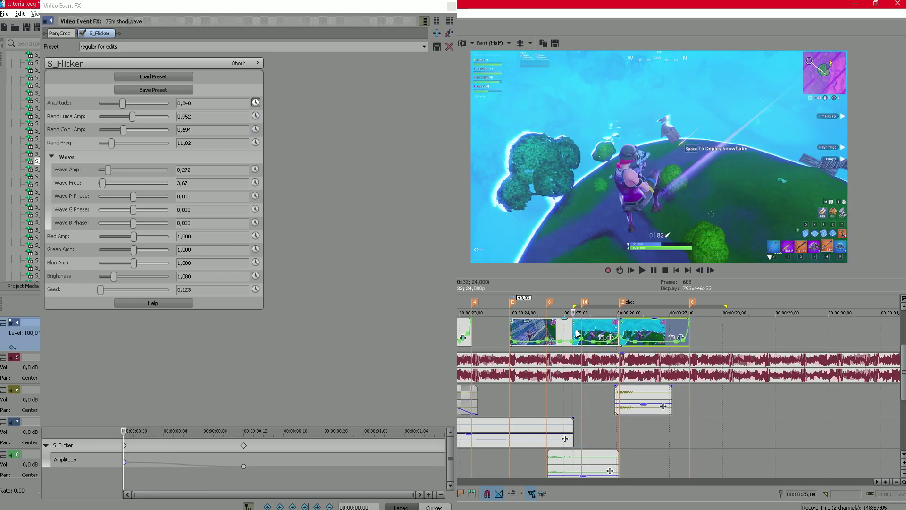
key(space)
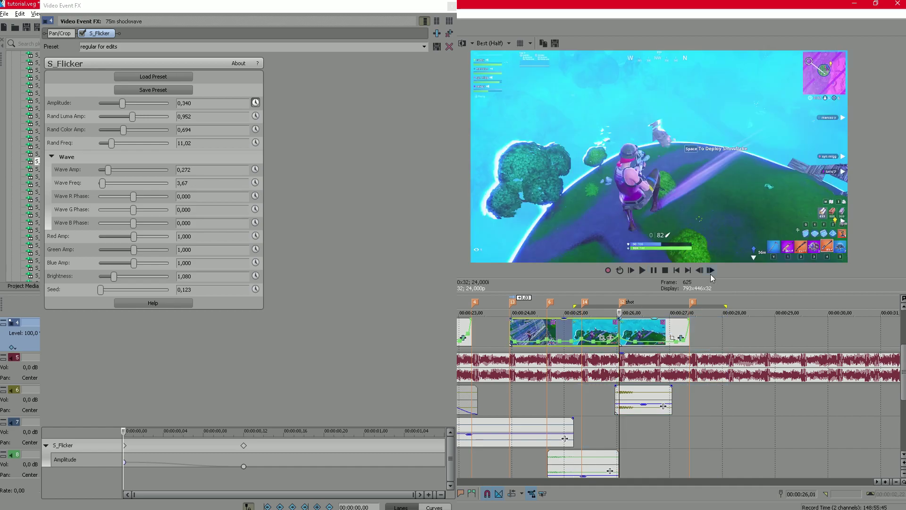
click(711, 273)
click(710, 273)
click(710, 272)
click(710, 271)
click(710, 271)
click(699, 272)
click(700, 273)
click(699, 272)
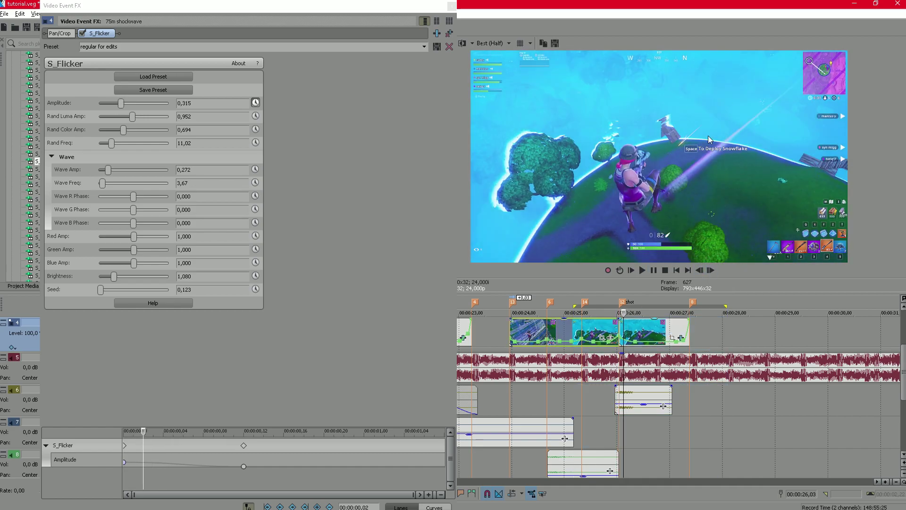
key(space)
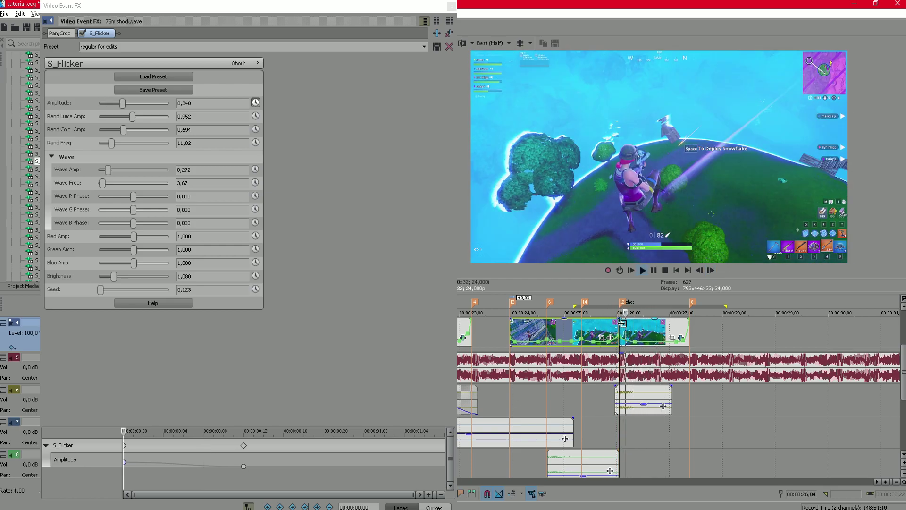
key(space)
Step: Set the flicker's starting Amplitude to 0,272, Rand Luma Amp and Rand Color Amp to 0,599, and preview the clip before closing the effect settings
click(125, 461)
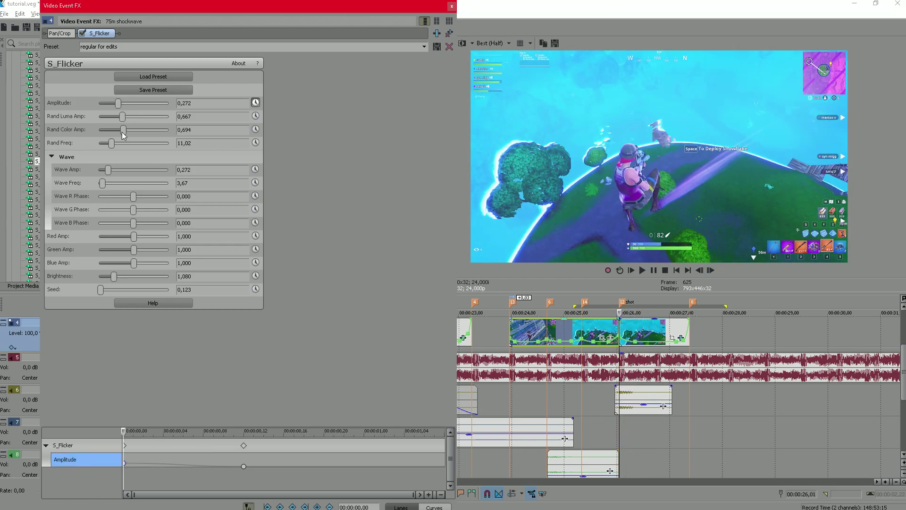
click(582, 313)
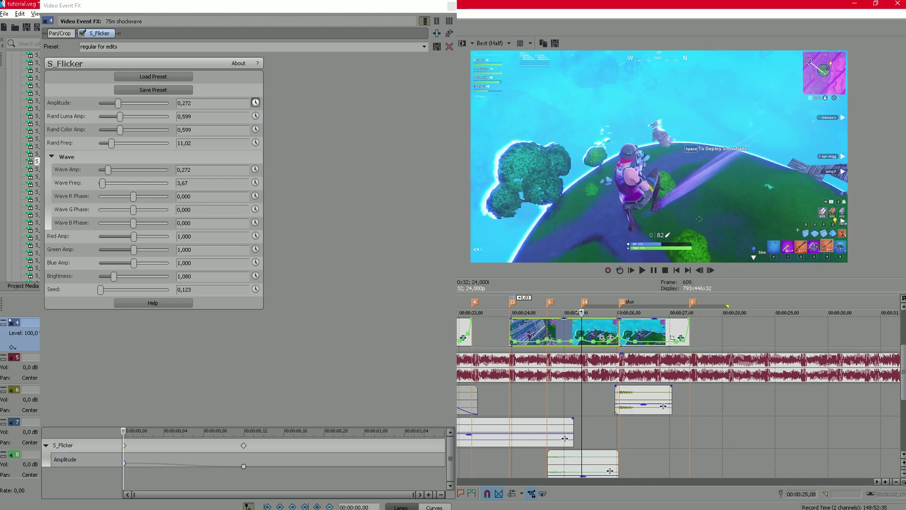
key(space)
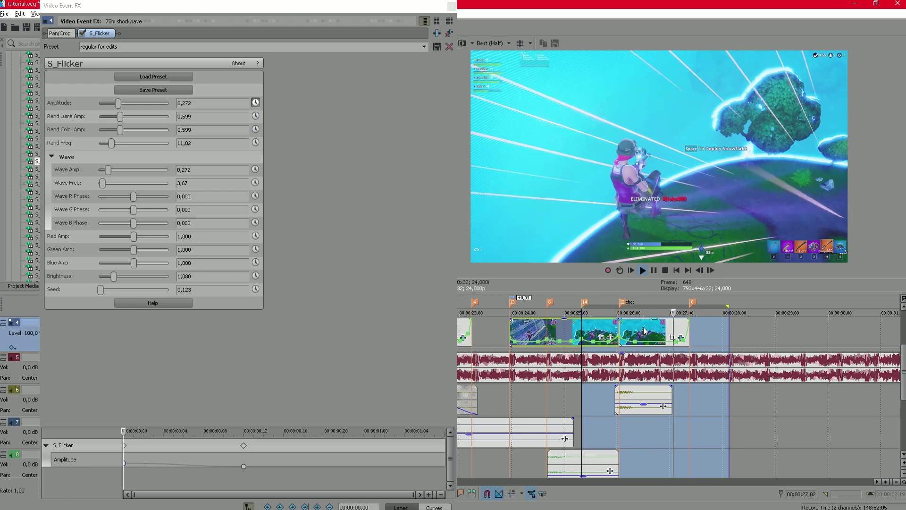
click(608, 329)
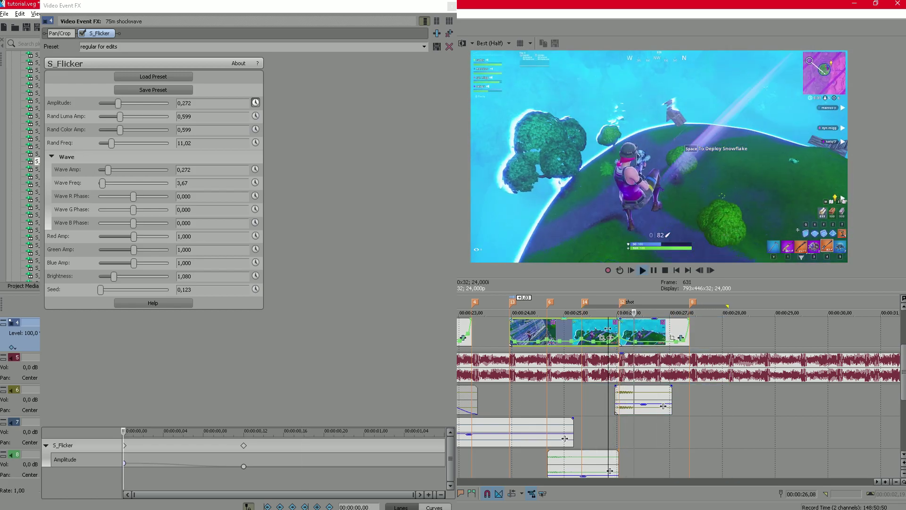
click(451, 6)
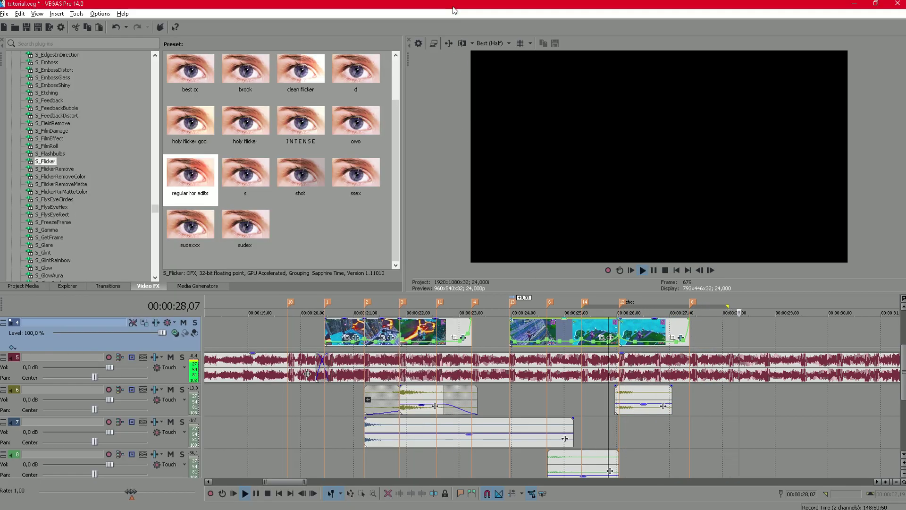
Step: Apply the BCC Mixed Colors preset "tutorial" to the clip starting at marker 12 and set its Opacity to 63,95
click(651, 355)
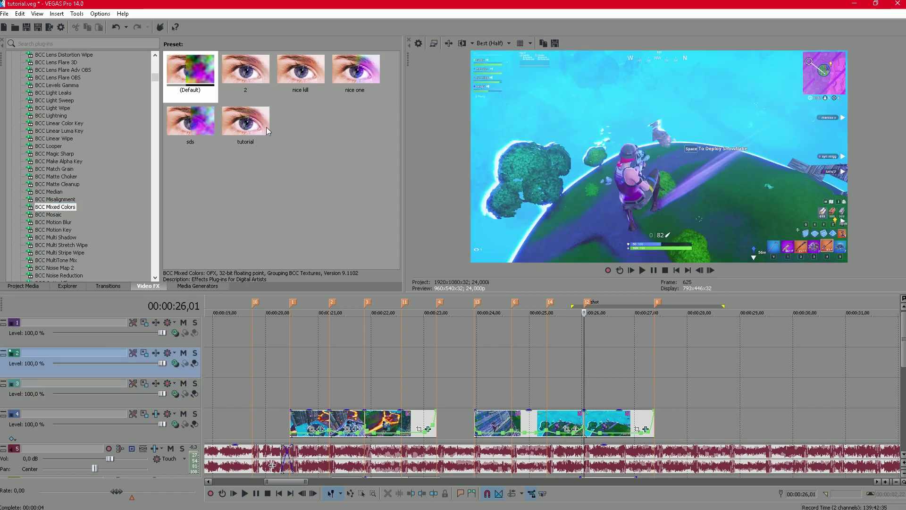
drag(267, 130, 613, 417)
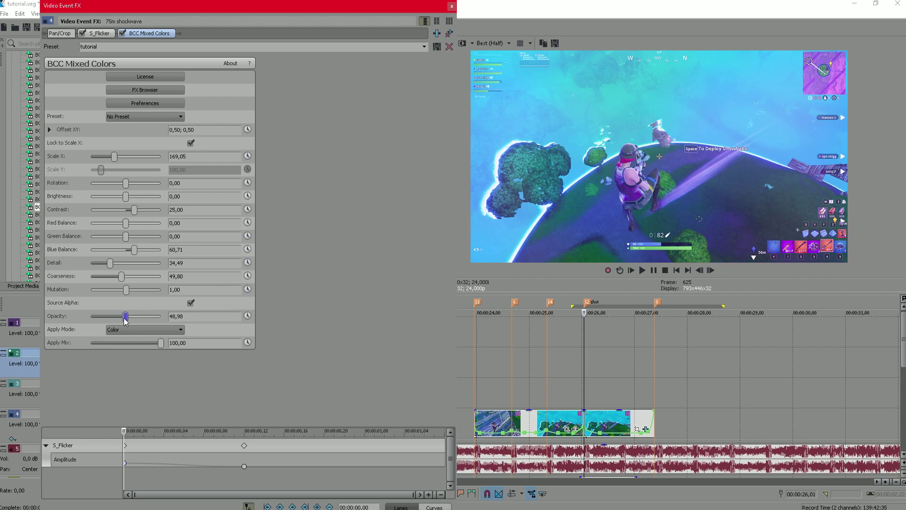
mouse_move(127, 317)
mouse_down()
mouse_move(173, 321)
mouse_move(135, 325)
mouse_up()
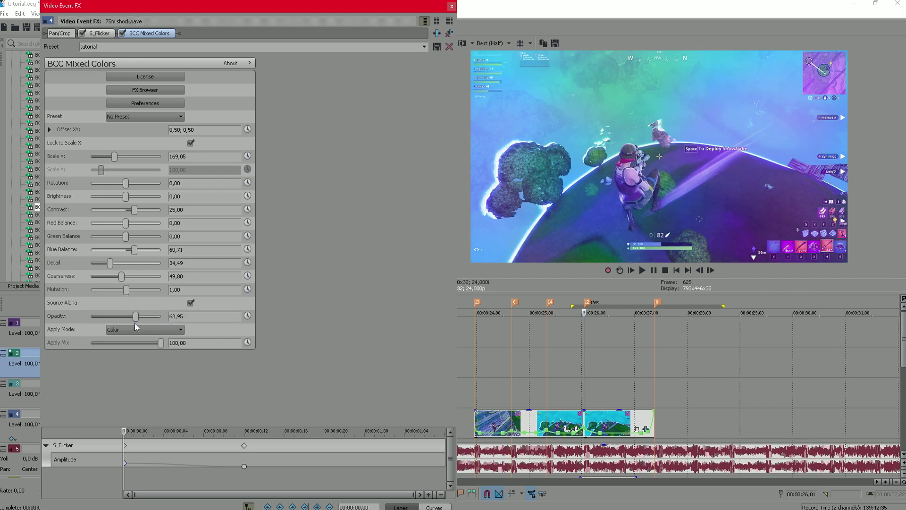
Step: Animate the Mixed Colors Opacity so it drops to 4,76 at 00:00:01,00 in the clip
click(247, 315)
drag(605, 385, 633, 386)
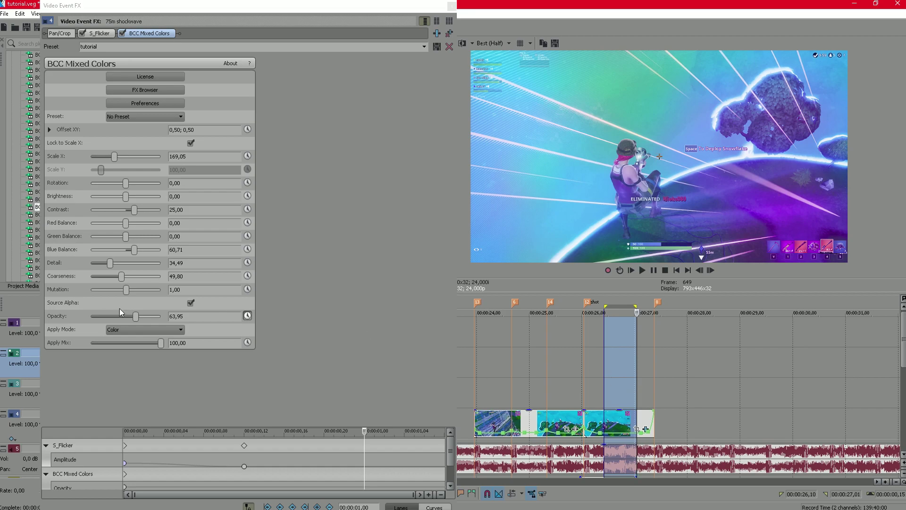
drag(138, 318, 103, 319)
scroll(158, 458, down, 1)
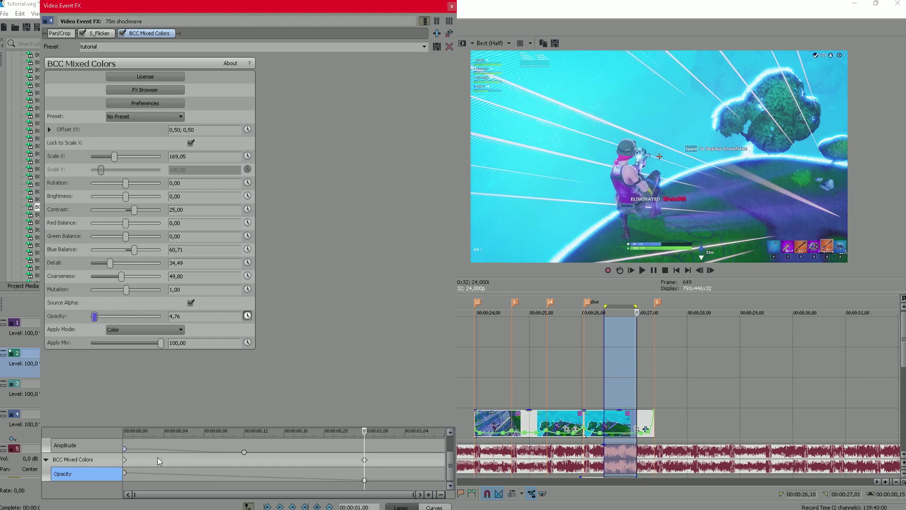
Step: Set the first Mixed Colors Opacity keyframe to Smooth Fade and play the range around marker 12 to check the color fade
click(123, 474)
click(124, 473)
right_click(124, 473)
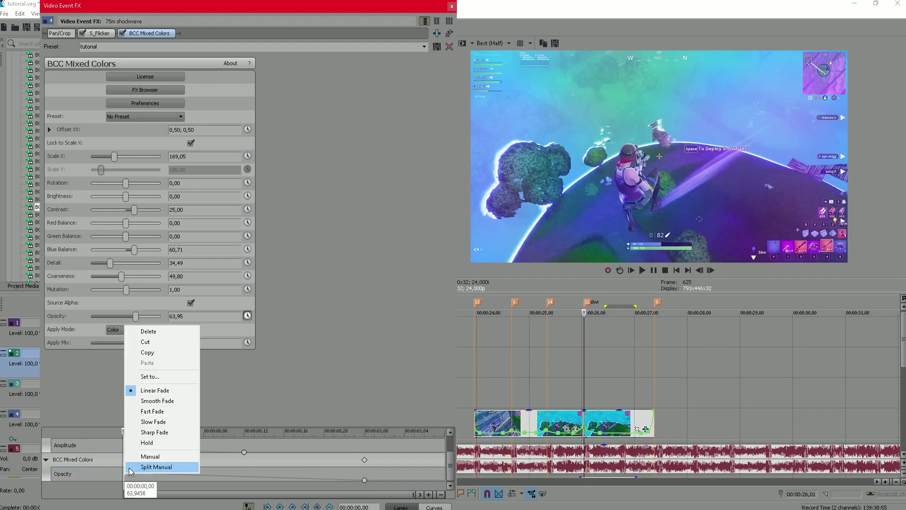
click(166, 403)
drag(742, 385, 564, 366)
key(space)
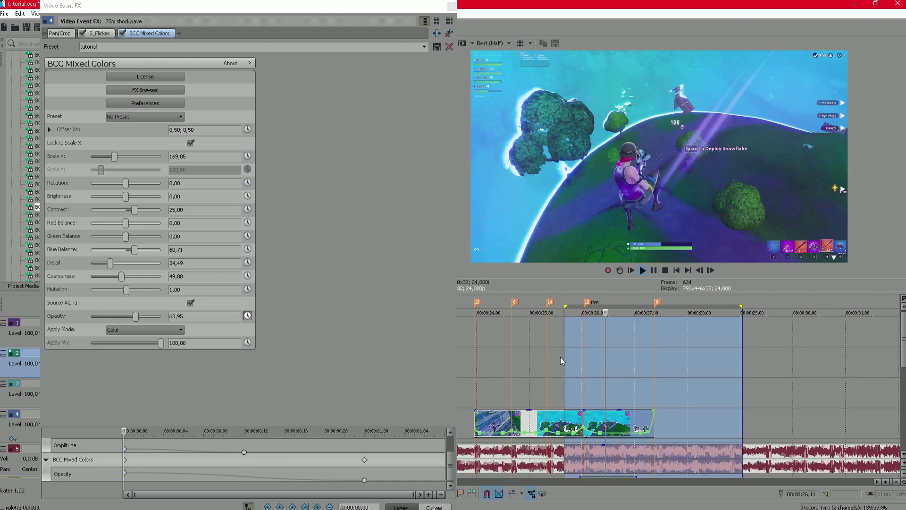
click(584, 358)
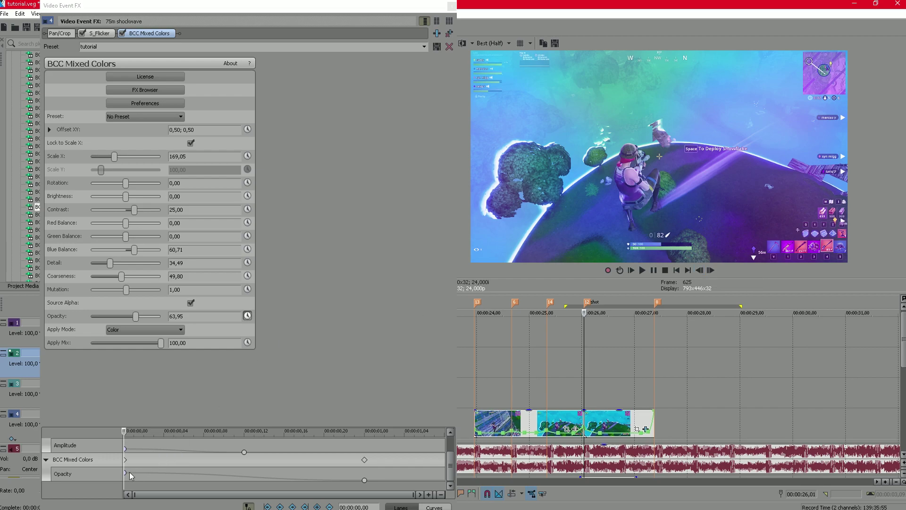
Step: Move the Opacity keyframes to 00:00:00,08 and 00:00:01,02 in the clip and play back the delayed color fade
click(150, 476)
drag(127, 475, 385, 480)
drag(731, 397, 567, 368)
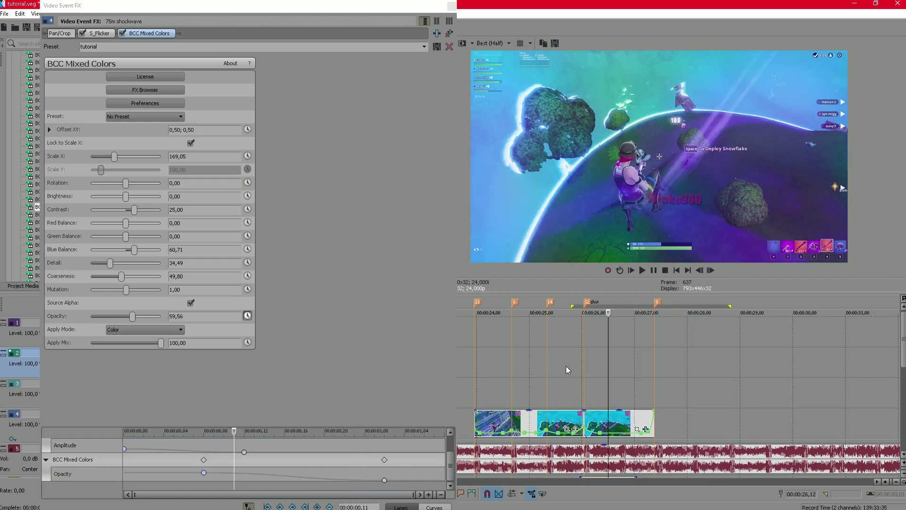
key(space)
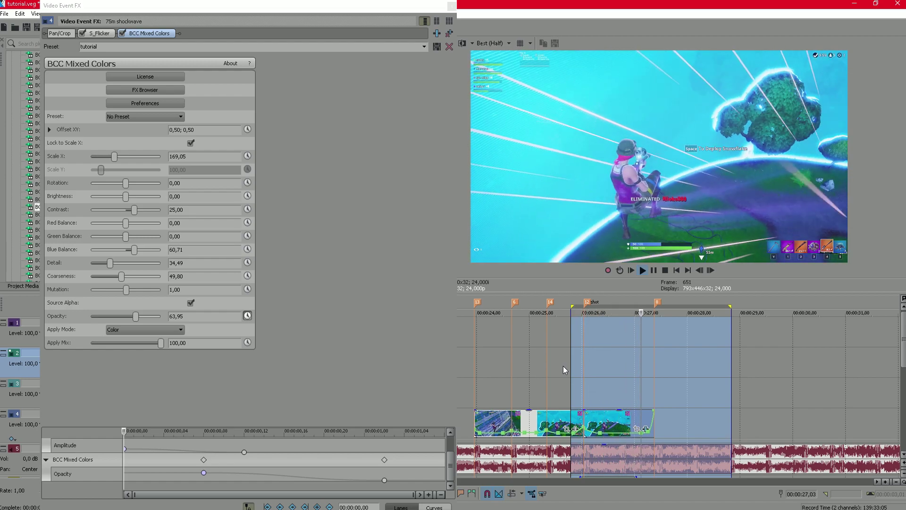
key(space)
click(585, 381)
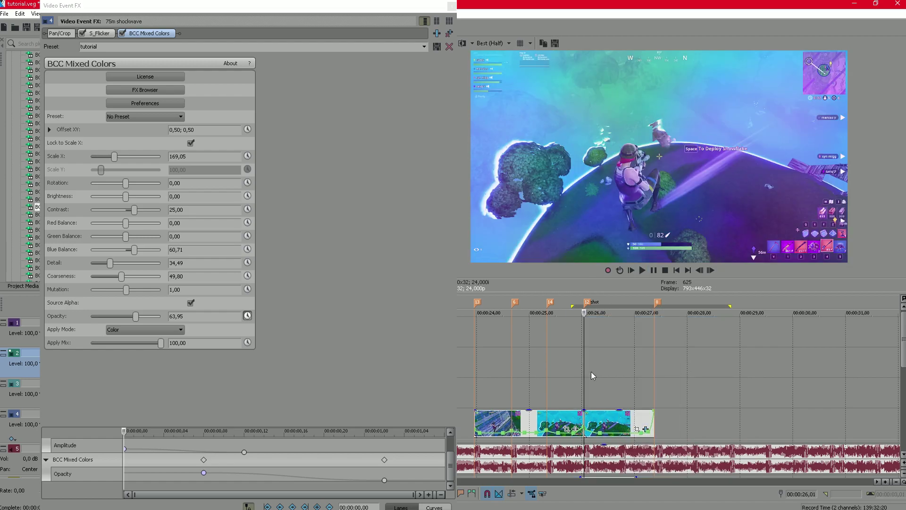
click(574, 373)
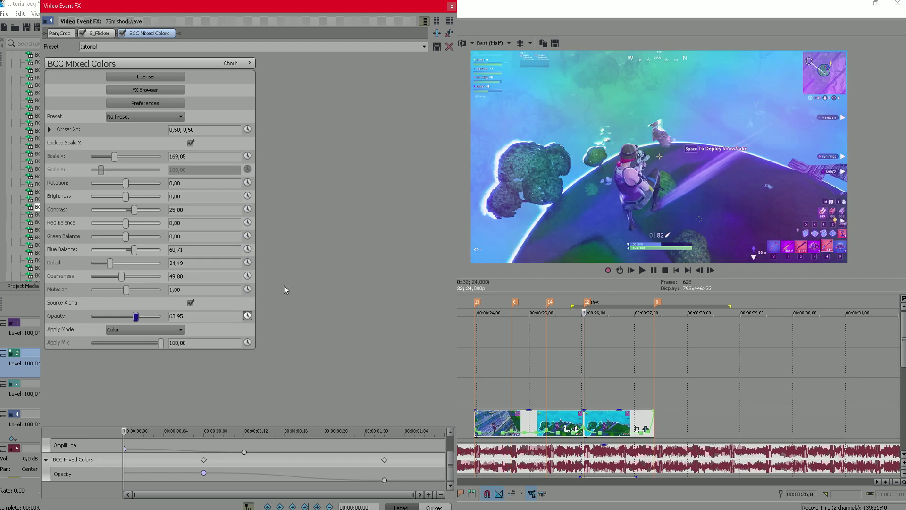
Step: Animate the Mixed Colors Mutation from 1,00 at the clip's start to a higher value at its end, 00:00:27,09
click(247, 288)
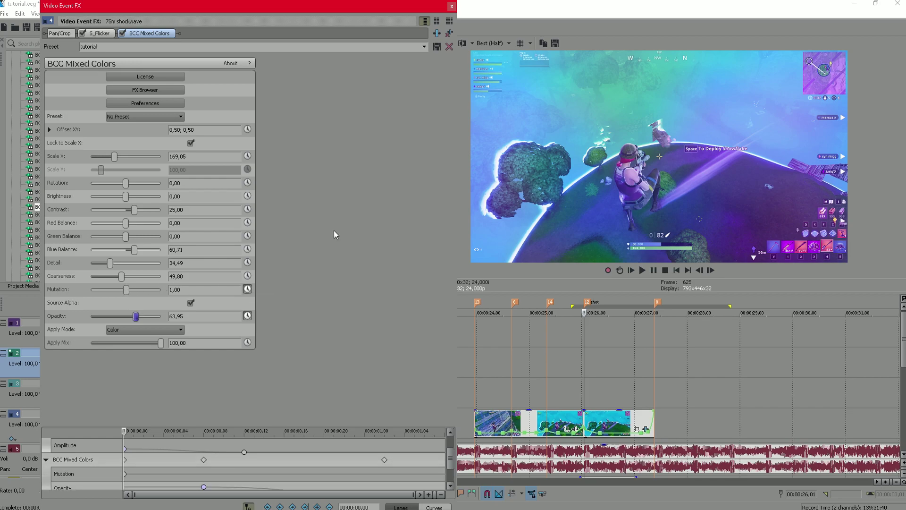
drag(127, 290, 141, 293)
key(ctrl+z)
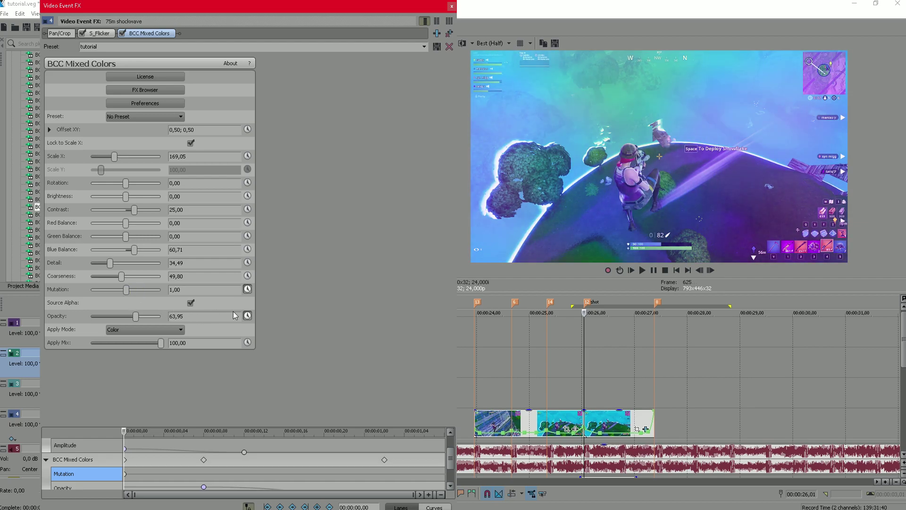
click(656, 383)
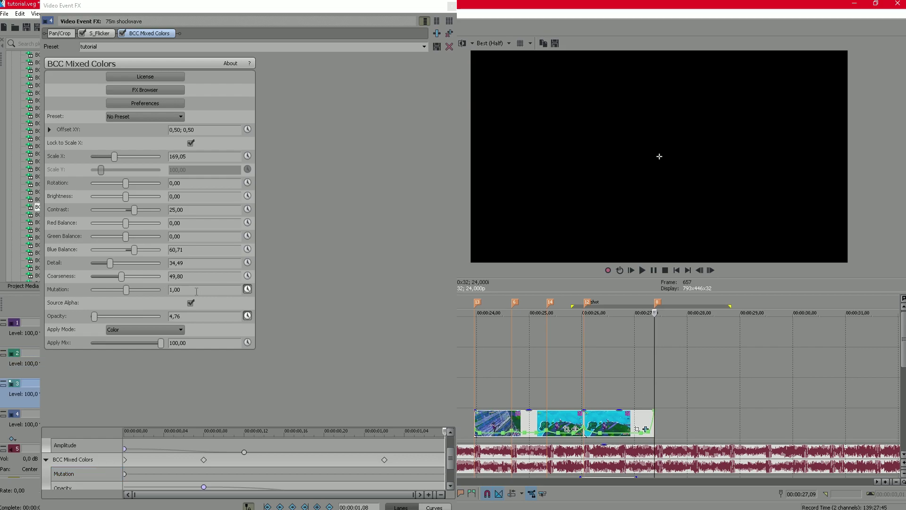
click(198, 292)
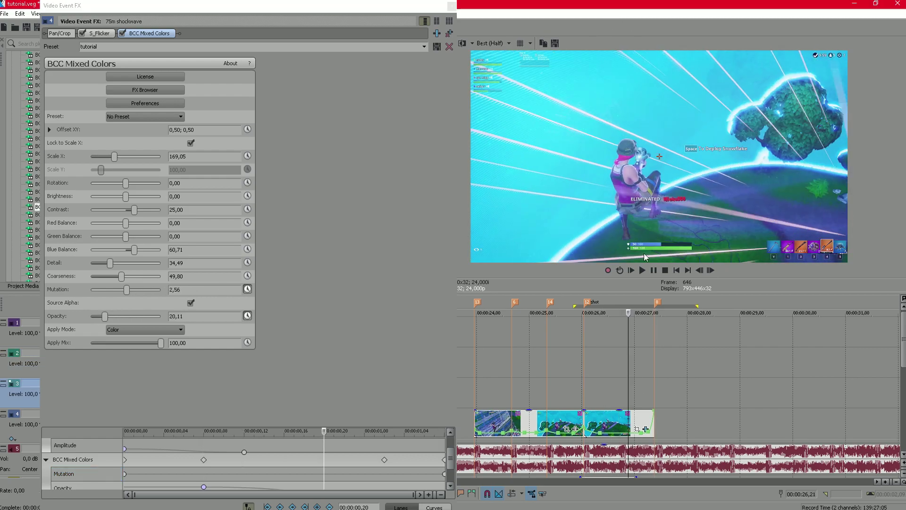
Step: Play back the clip at marker 12 to check the shifting colors
key(Right)
key(Right)
key(Right)
key(Right)
key(Right)
key(Right)
key(Right)
key(Right)
key(Right)
key(Right)
key(Right)
key(BackSpace)
key(space)
click(584, 387)
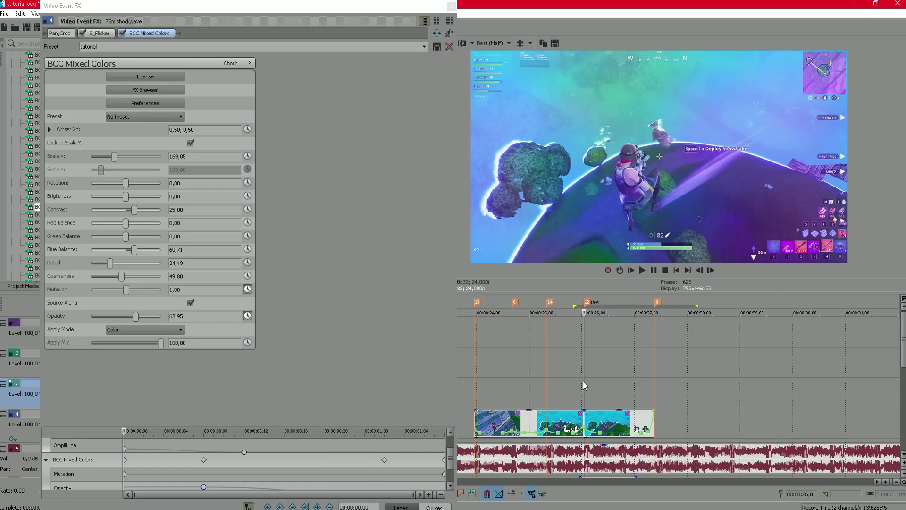
Step: Set the Opacity keyframe at 00:00:00,08 to 56,46 and play the clip in a loop to check it
click(450, 480)
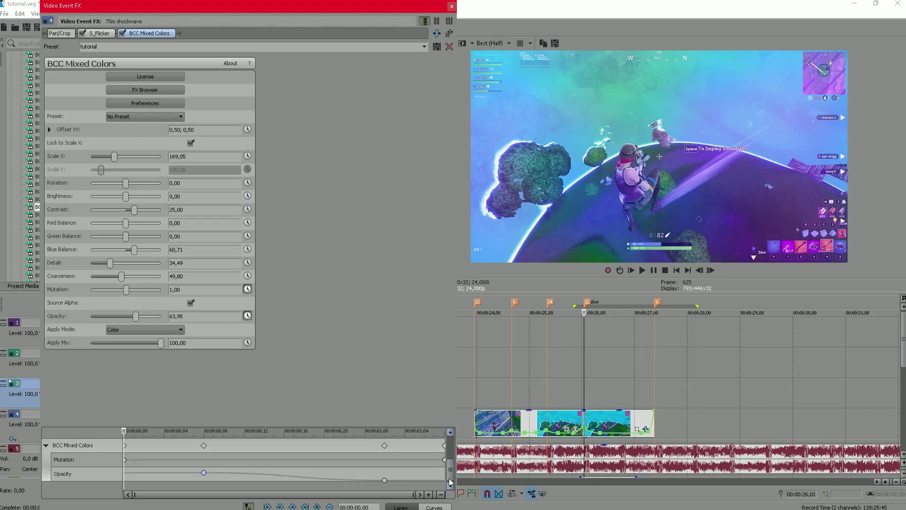
click(204, 474)
drag(137, 316, 134, 319)
click(561, 358)
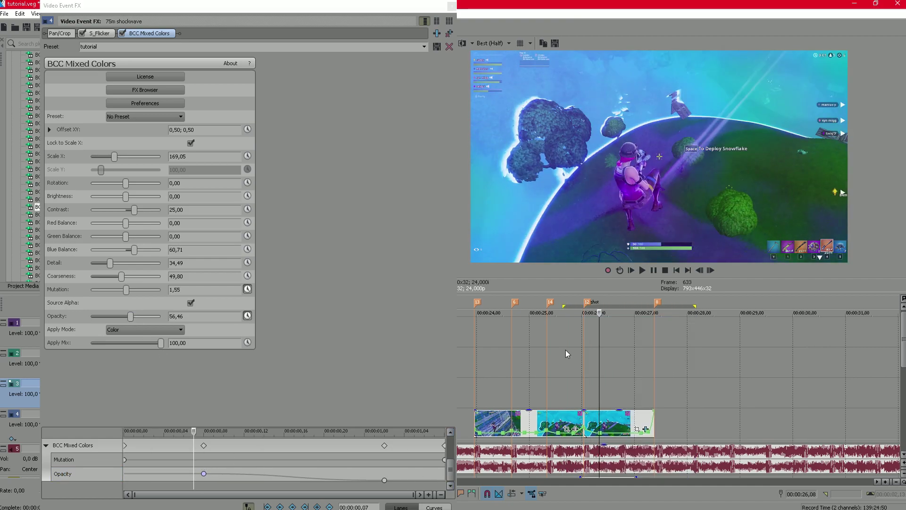
key(space)
key(q)
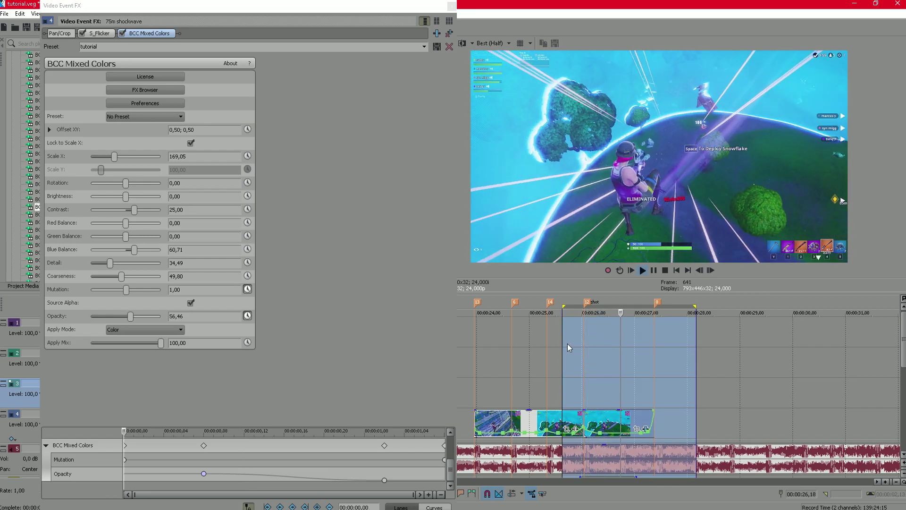
click(582, 349)
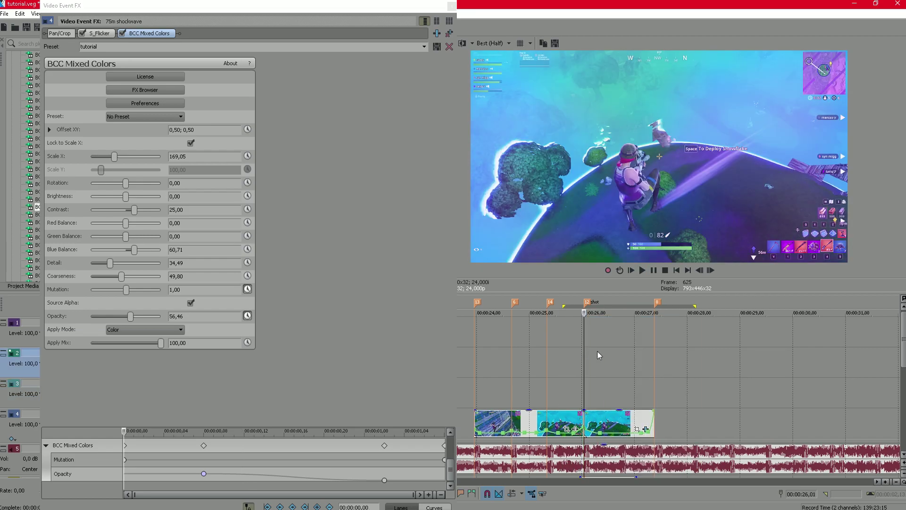
Step: Set the Mixed Colors Mutation at the clip's end, 00:00:27,09, to 2
drag(597, 350, 644, 352)
click(654, 387)
click(176, 290)
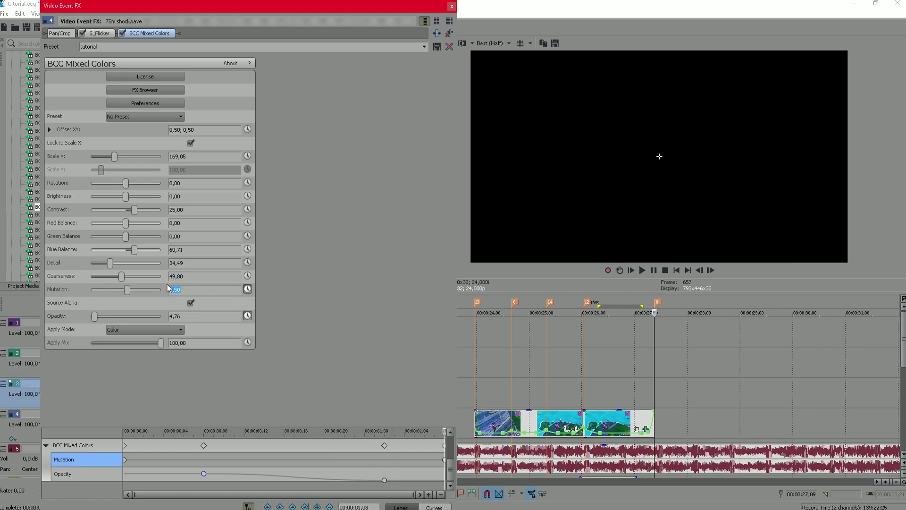
text(2)
key(Return)
Step: Play back the clip after marker 14 to check the color changes, and close the event effects window
drag(706, 387, 553, 394)
key(space)
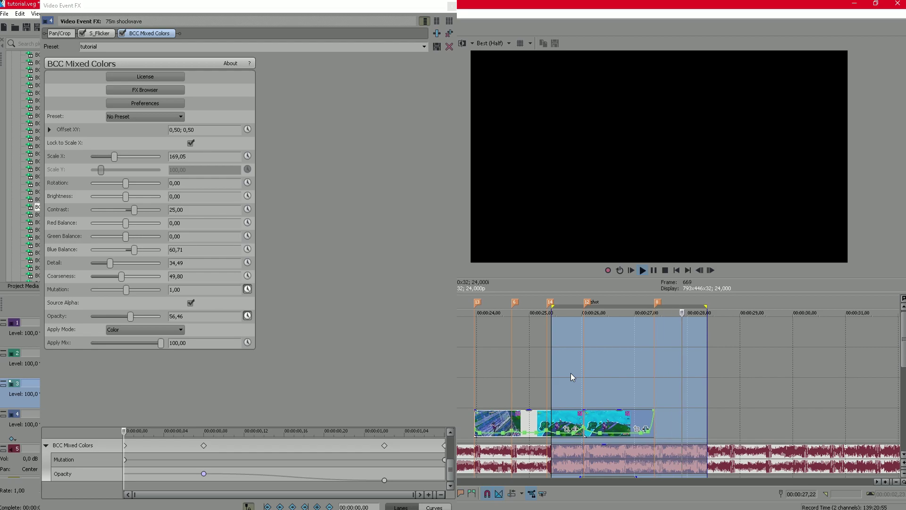
click(451, 8)
drag(577, 374, 618, 365)
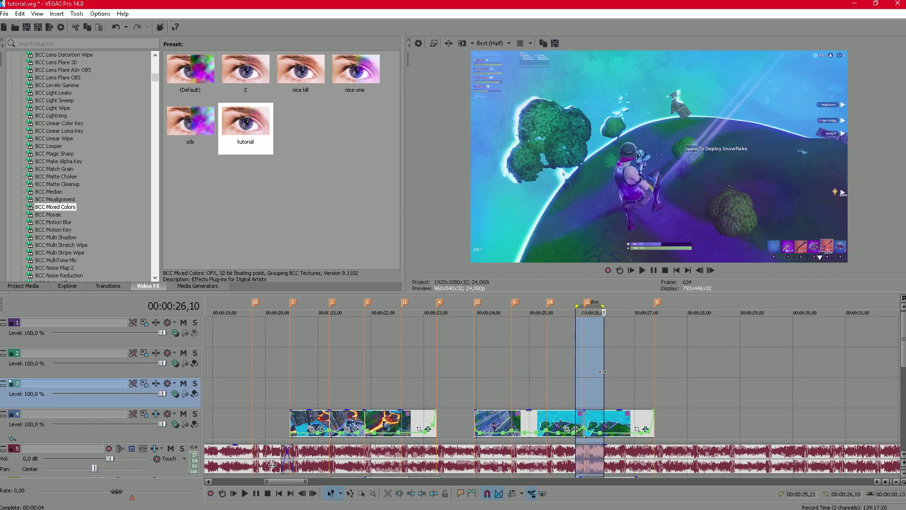
Step: Apply the tutorial preset of BCC Light Leaks to the clip at marker 12 and expand its Generator 1 settings
click(575, 374)
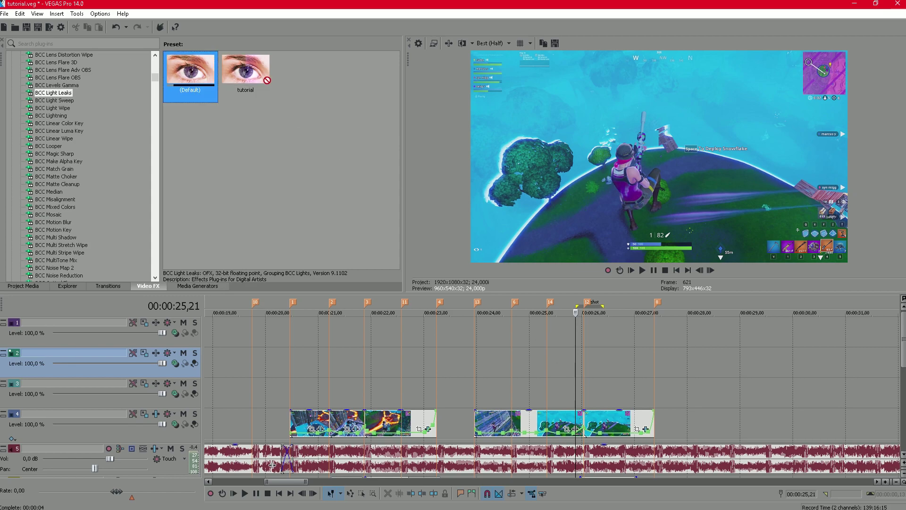
drag(246, 71, 585, 394)
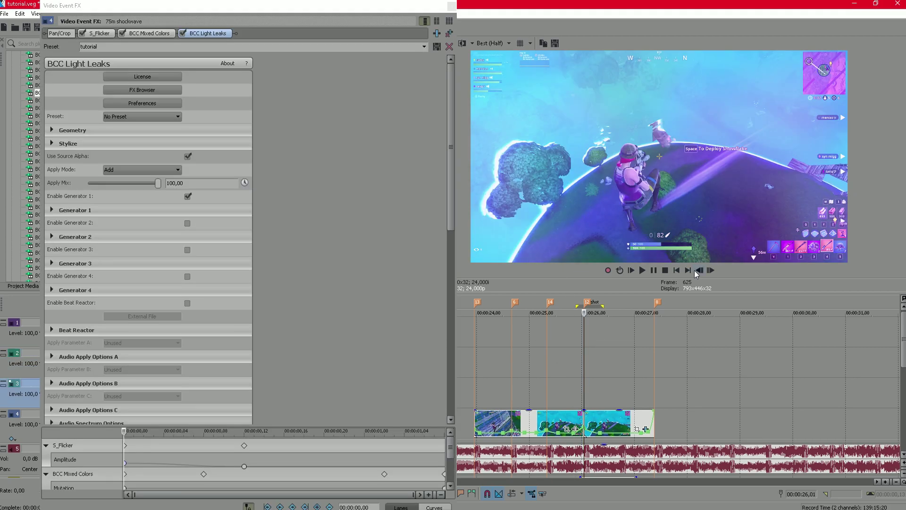
click(711, 270)
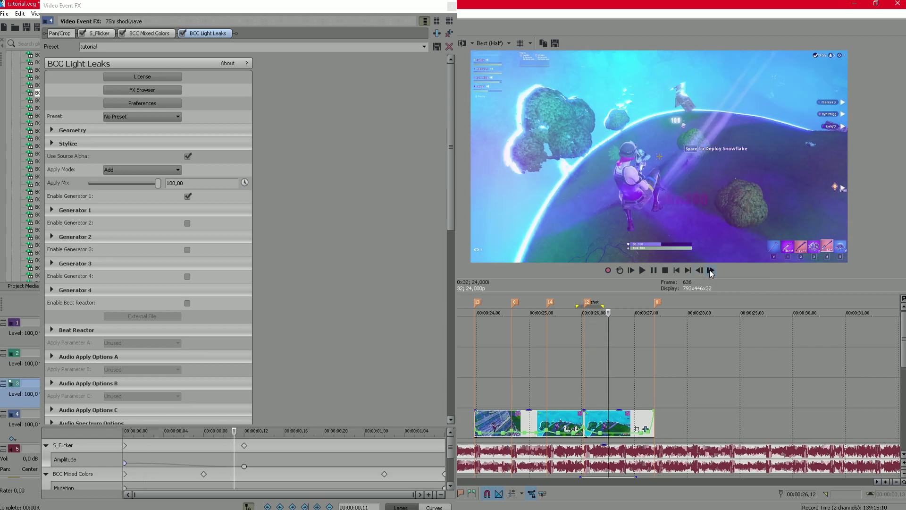
scroll(322, 249, down, 2)
click(62, 143)
scroll(344, 206, down, 3)
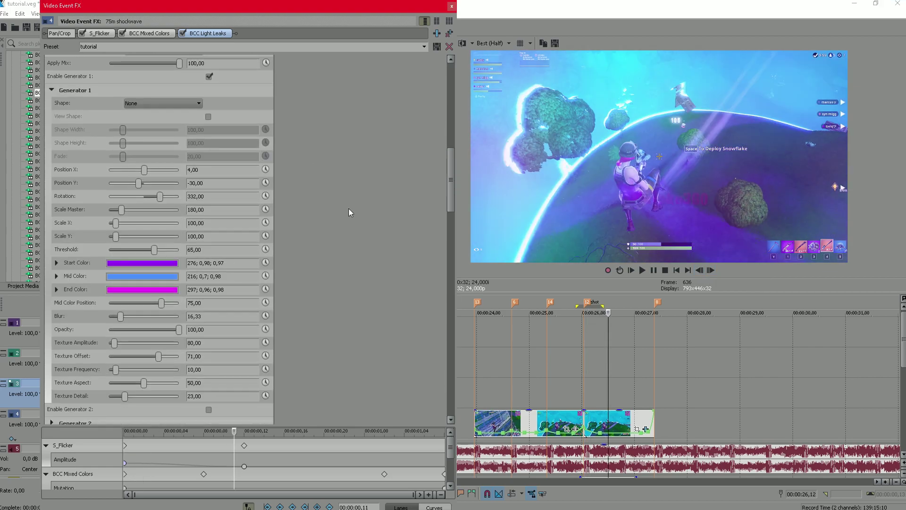
scroll(363, 283, up, 1)
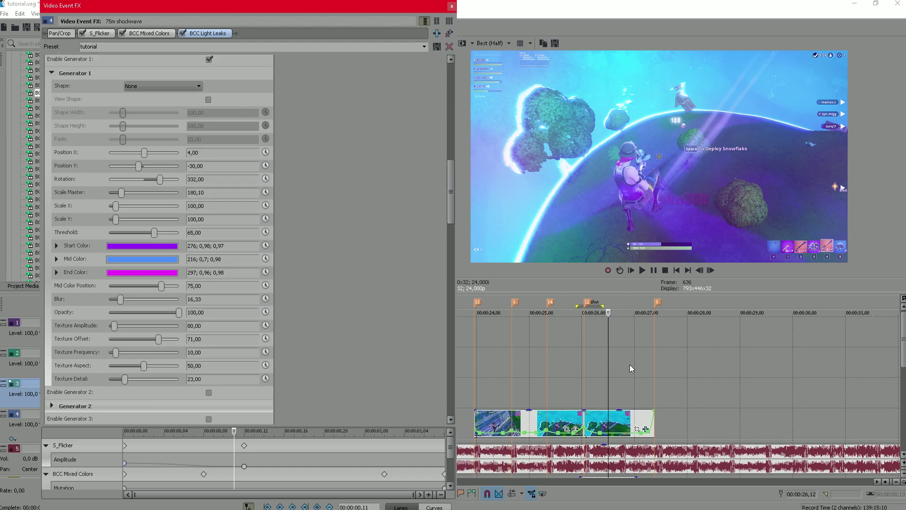
Step: Keyframe the Light Leaks Generator 1 Opacity from 100,00 at the clip's start to its minimum near the end, and play back the fade
drag(617, 366, 637, 365)
drag(178, 312, 97, 309)
drag(731, 376, 559, 381)
key(space)
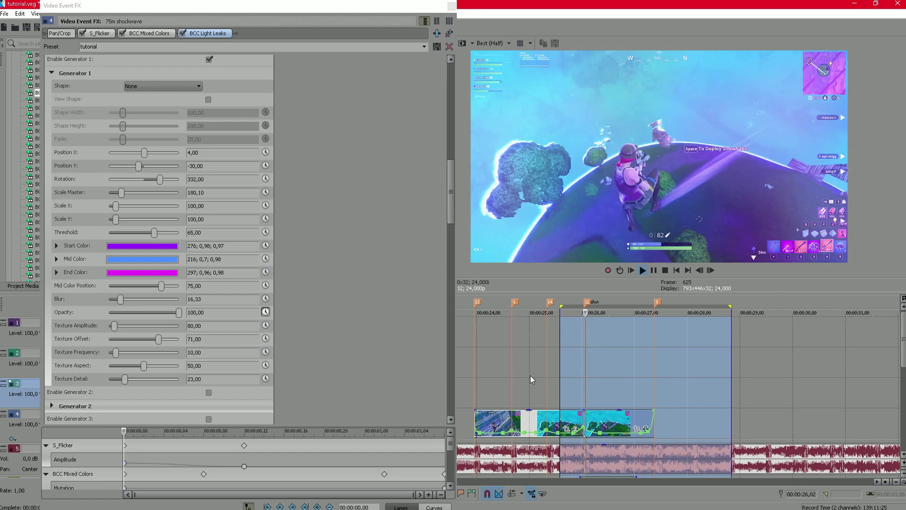
click(576, 366)
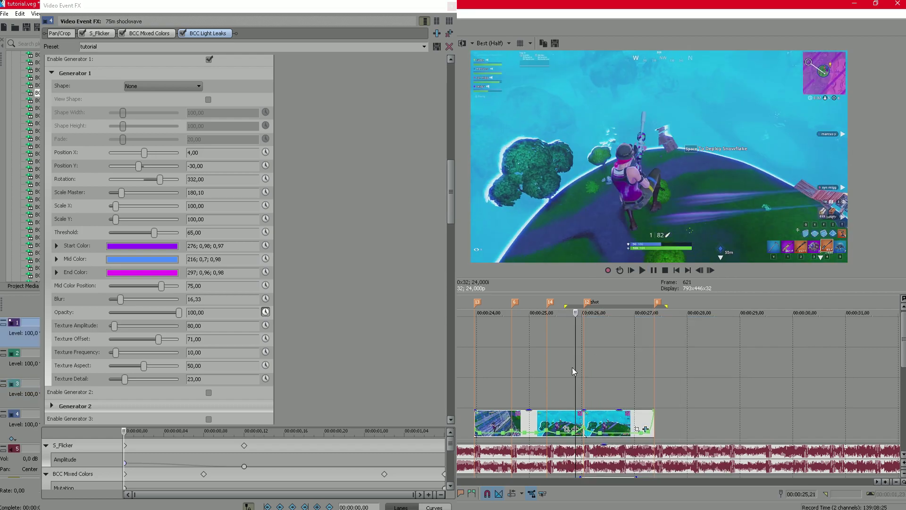
mouse_move(595, 360)
mouse_down()
mouse_move(664, 359)
mouse_move(589, 363)
mouse_move(599, 363)
mouse_up()
click(452, 5)
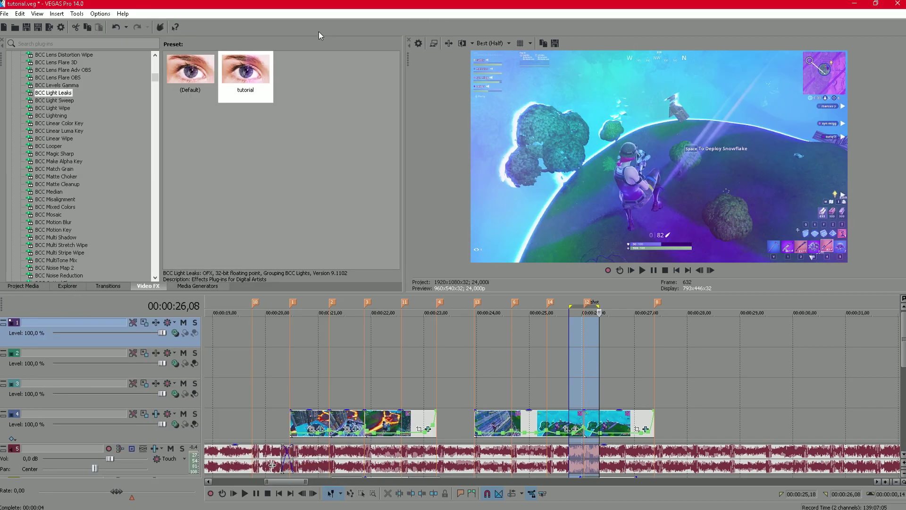
Step: Apply the 0.25/70 preset of the RSMB motion blur effect to the whole of track 4
click(52, 95)
key(r)
scroll(81, 222, down, 8)
click(42, 237)
click(587, 380)
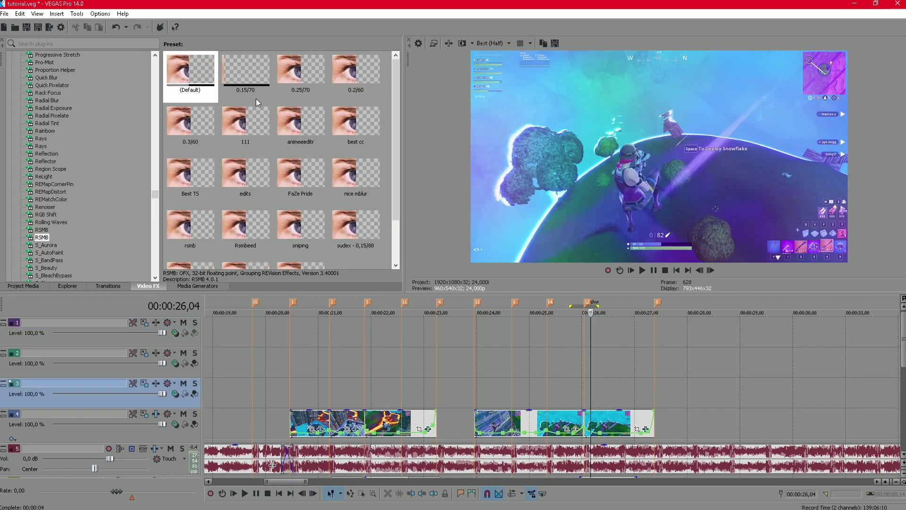
drag(301, 77, 47, 428)
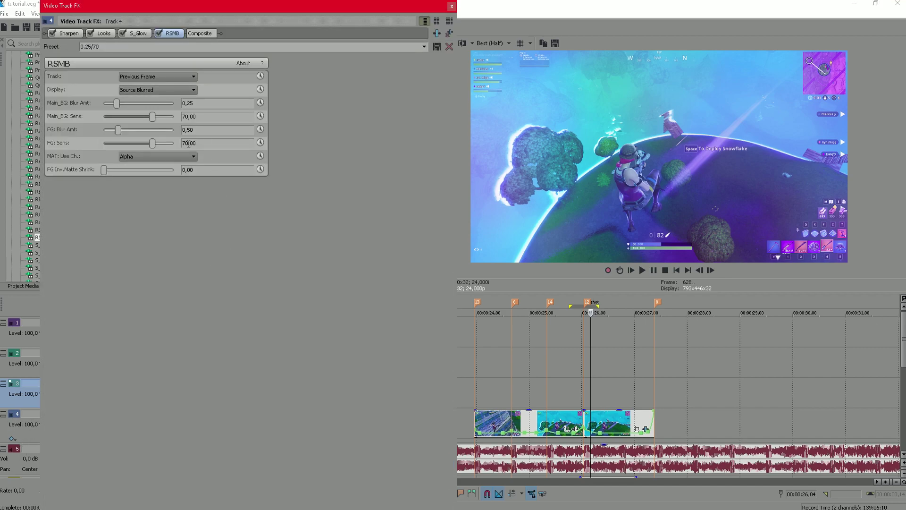
Step: Examine the motion blur frame by frame from marker 12, starting at 00:00:26,01
click(584, 312)
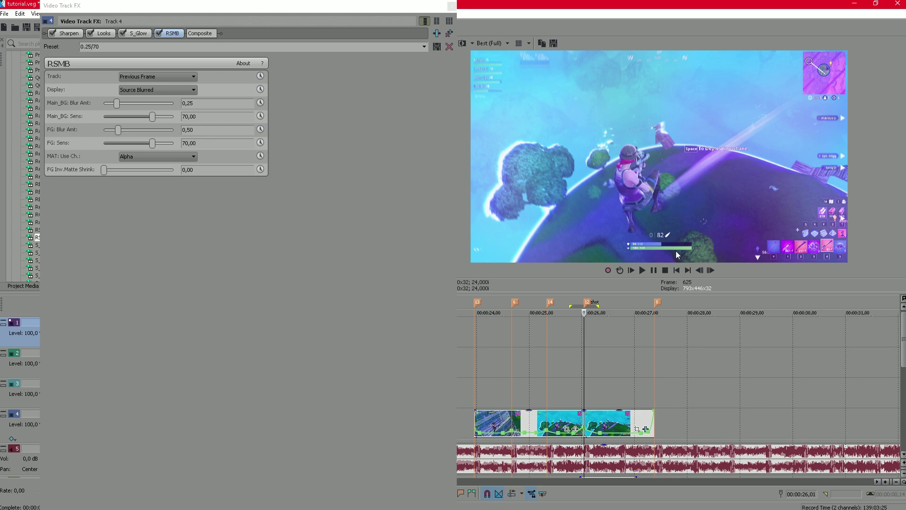
click(711, 270)
click(711, 270)
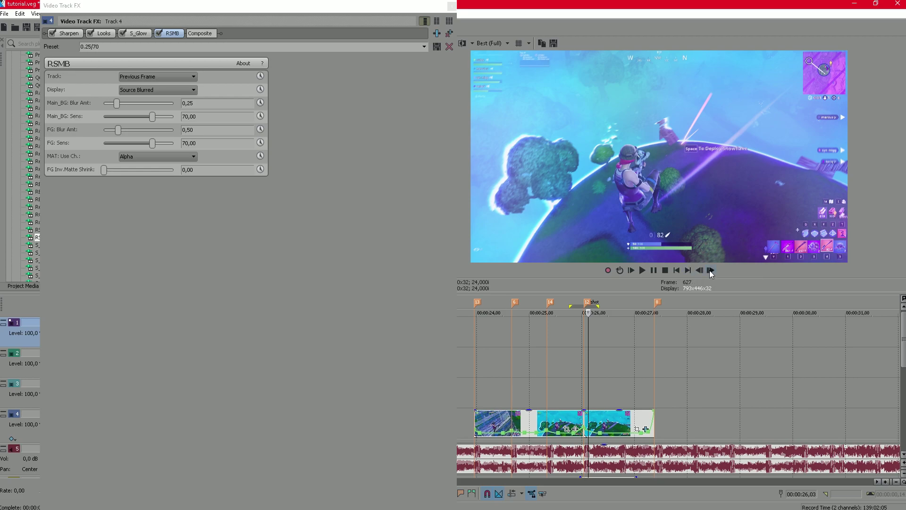
click(710, 270)
click(709, 271)
Step: Play the montage from 00:00:25,19 and scrub through the clip at marker 12 to review the combined effects
drag(669, 354, 571, 357)
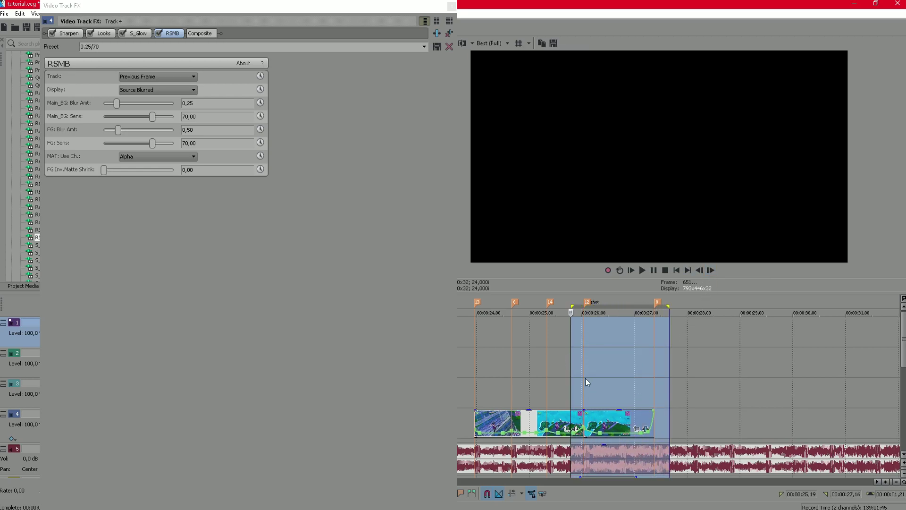
click(570, 348)
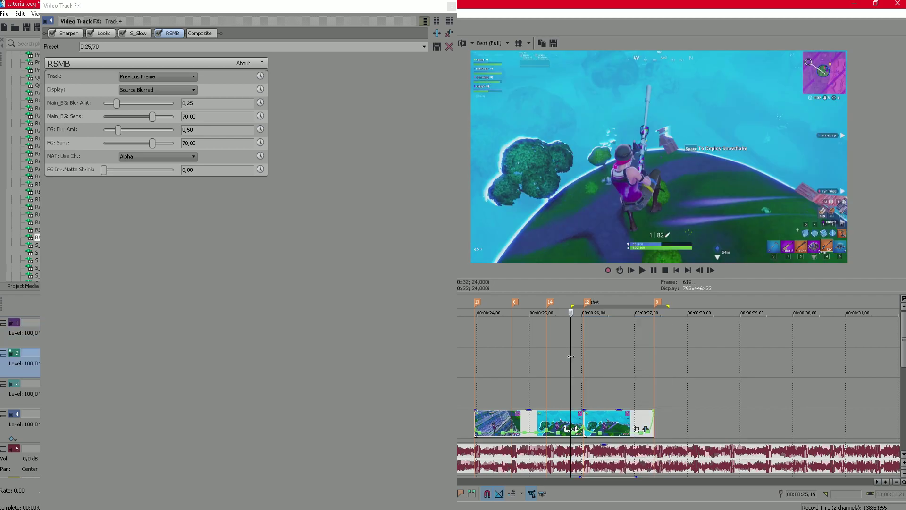
key(space)
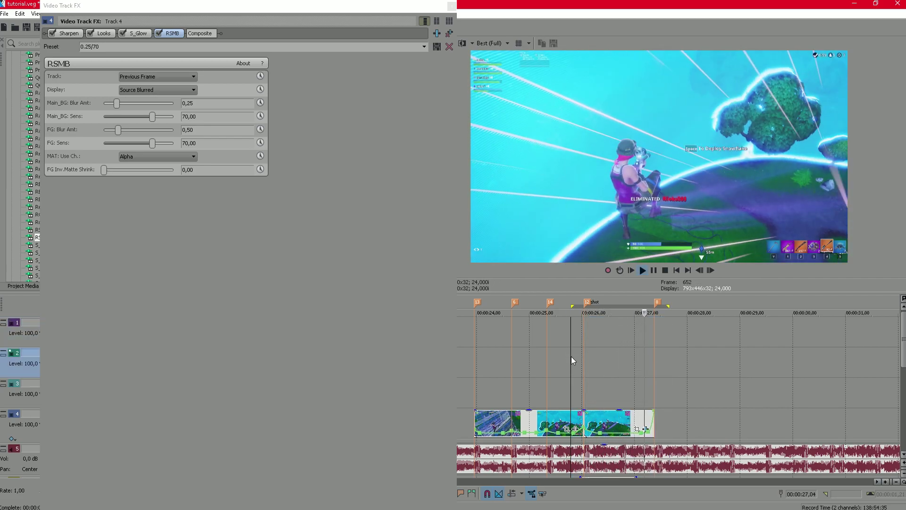
drag(571, 356, 626, 376)
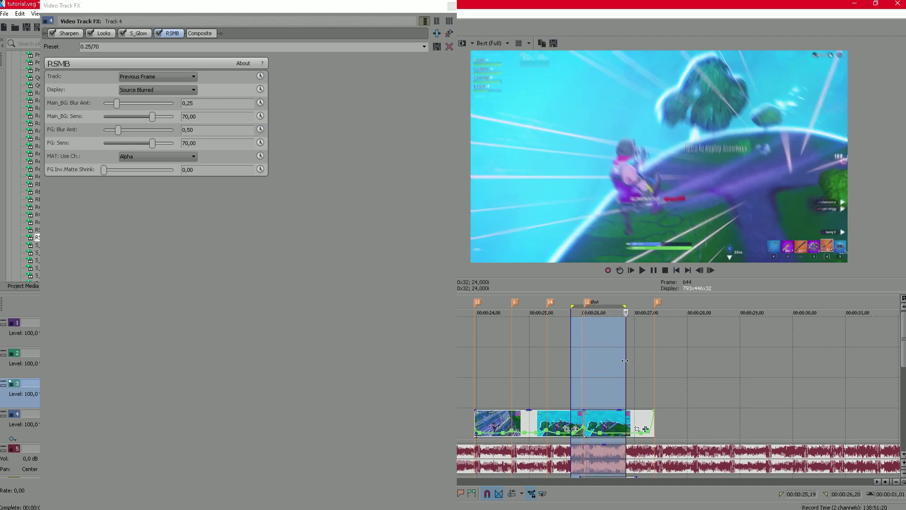
click(634, 366)
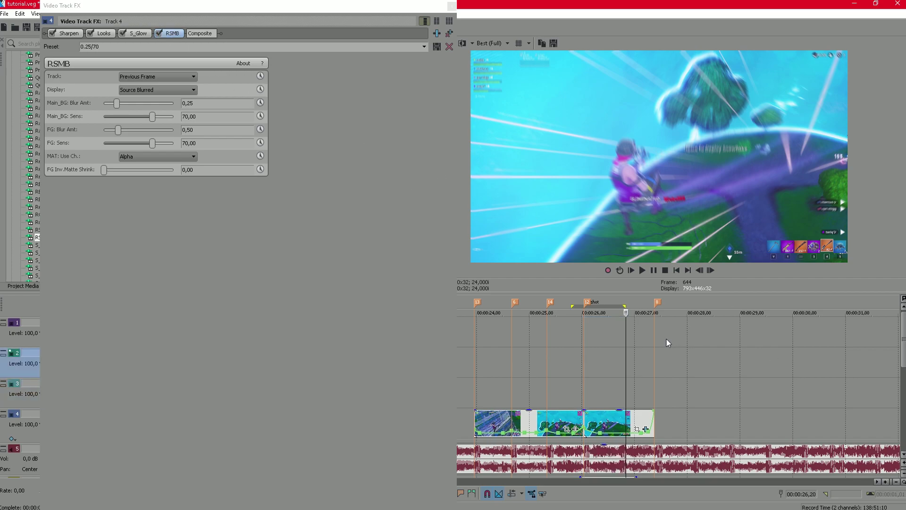
drag(667, 339, 587, 338)
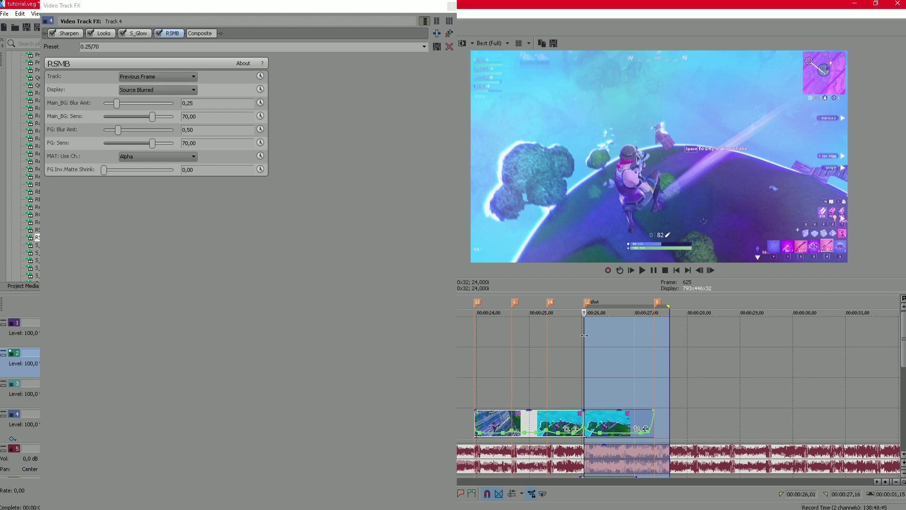
click(654, 360)
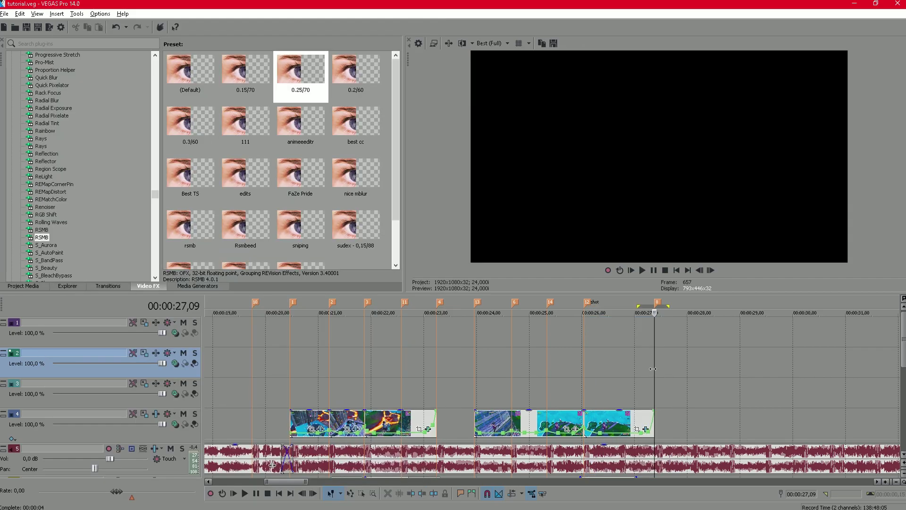